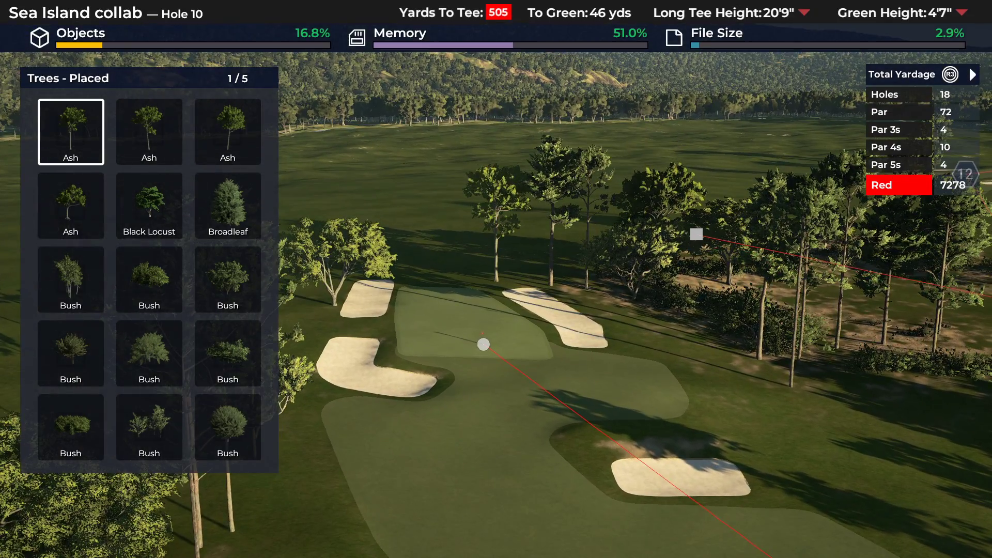
Choose a Pine from page 4 of the placed trees and plant two pines close together on the open ground.
key(Return)
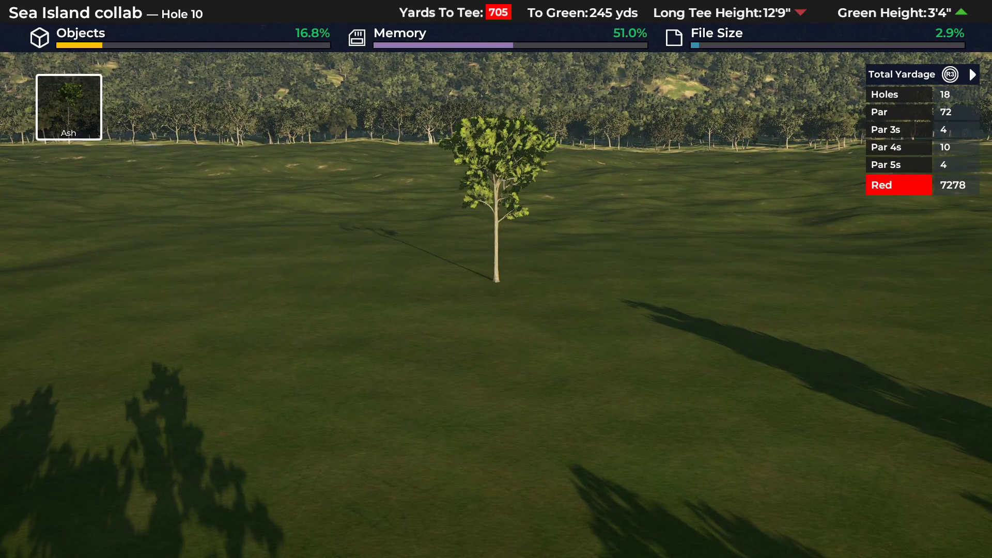
key(Page_Down)
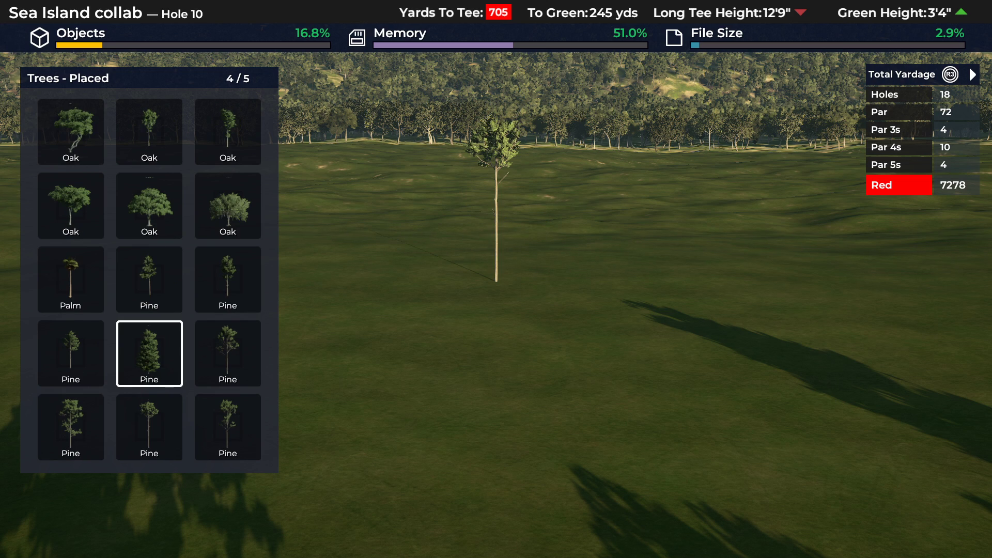
key(Return)
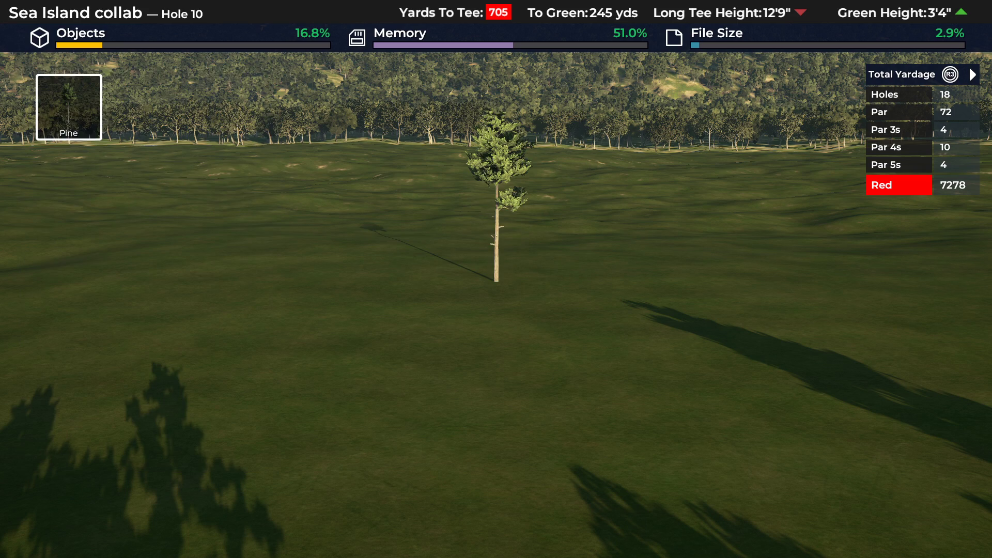
key(Return)
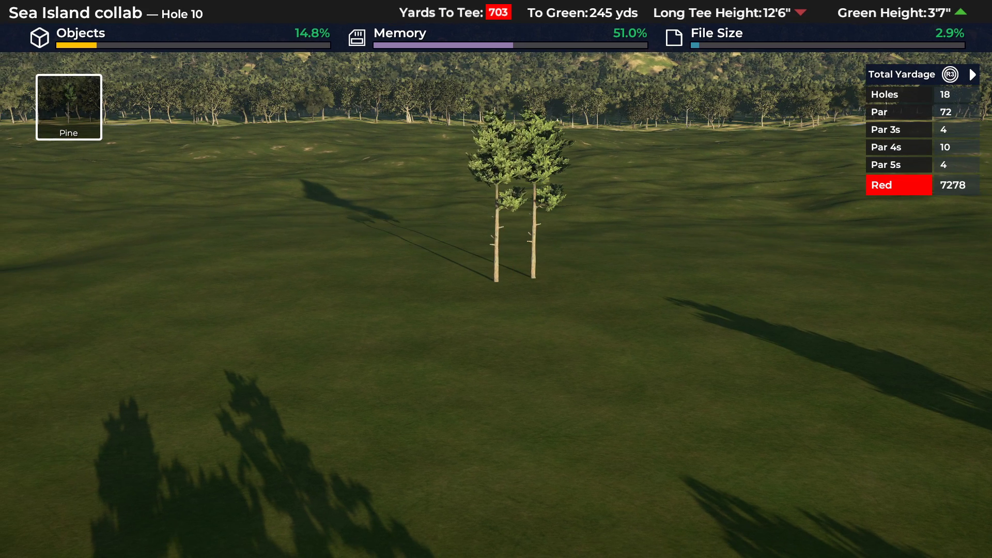
scroll(496, 281, up, 5)
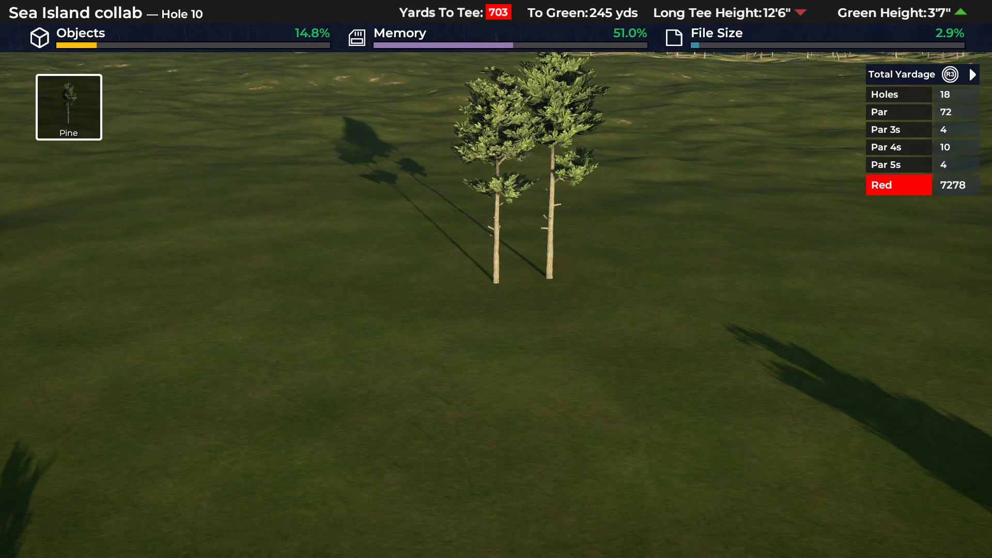
key(Return)
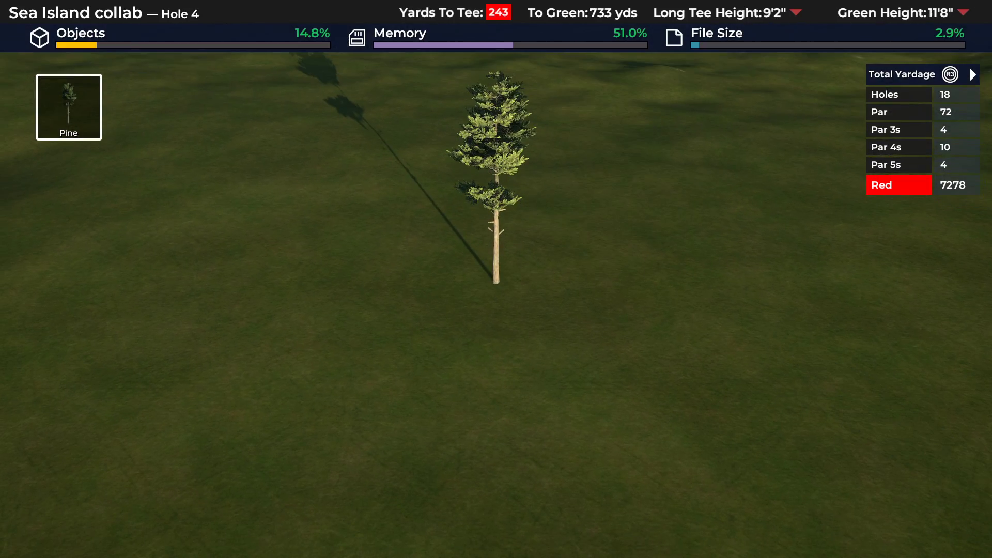
Plant two more pines of different Pine types beside the first pair.
key(Escape)
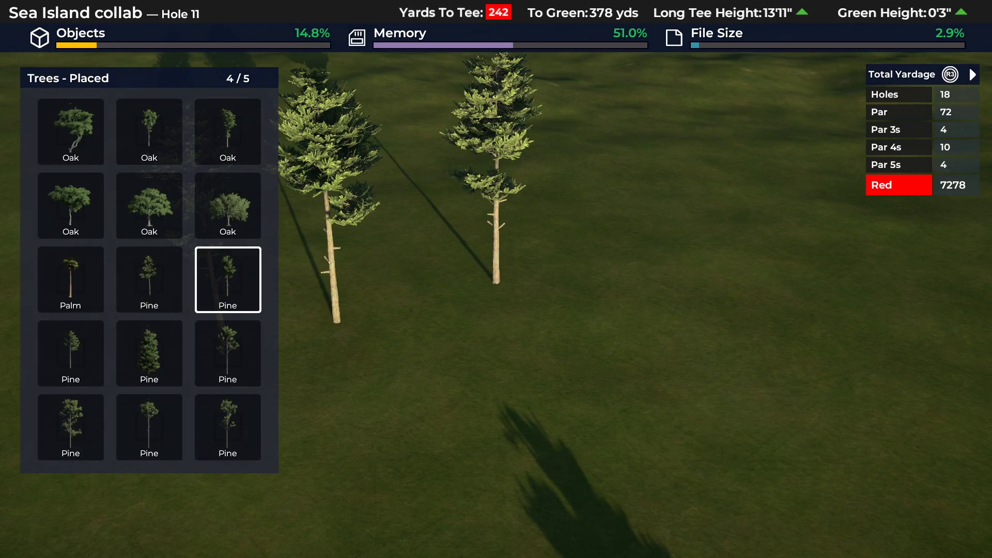
key(Return)
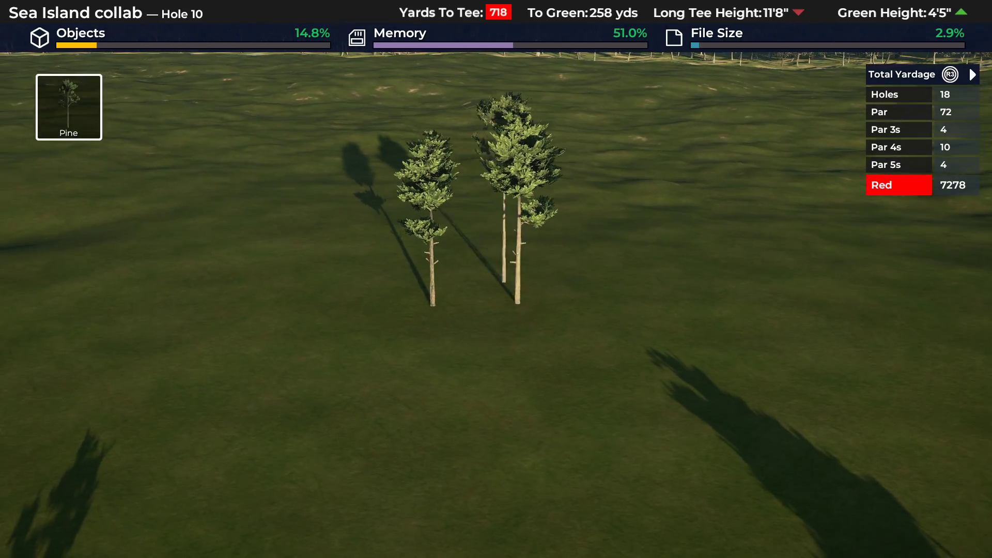
key(Return)
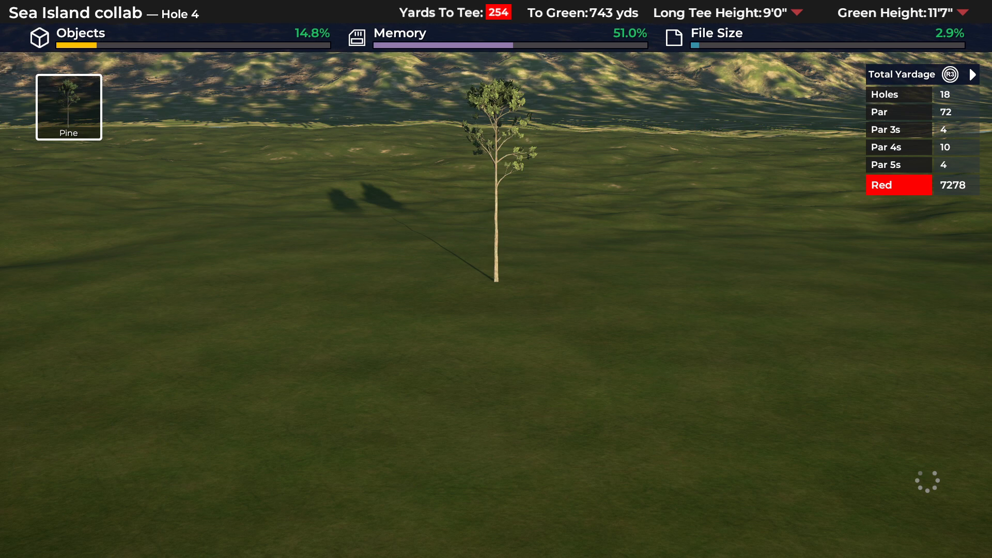
key(Escape)
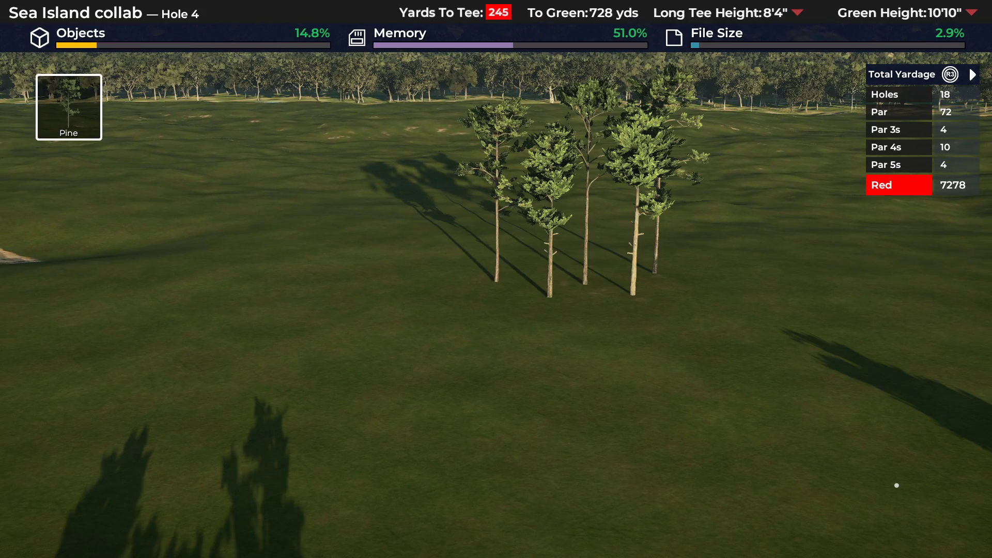
Add three more pines of varied Pine types to form a loose cluster of seven trees.
key(Tab)
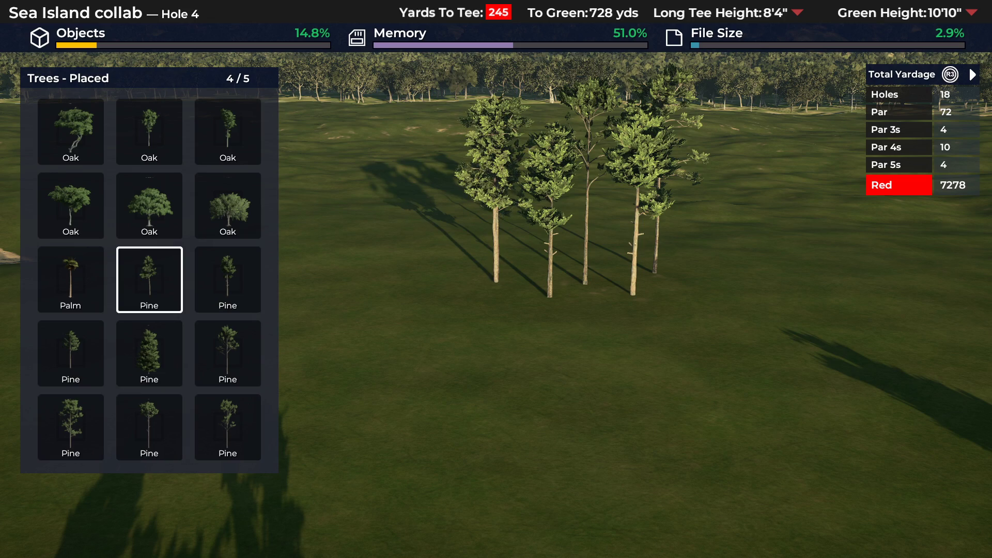
key(Right)
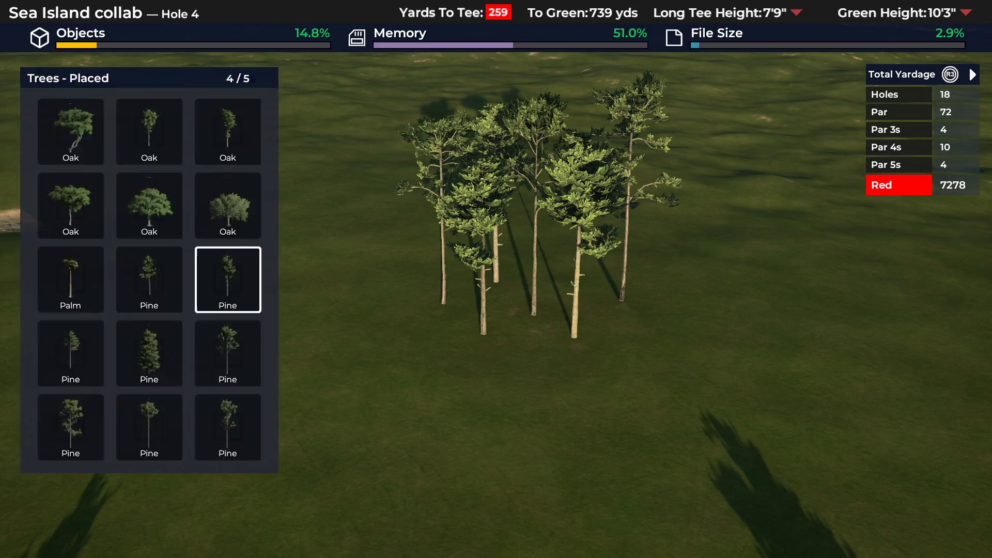
key(Return)
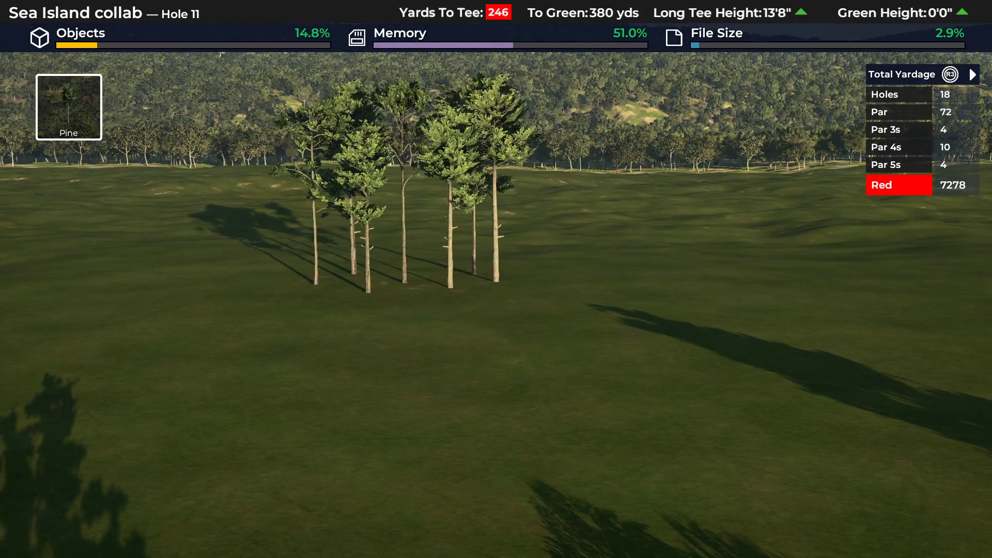
key(Escape)
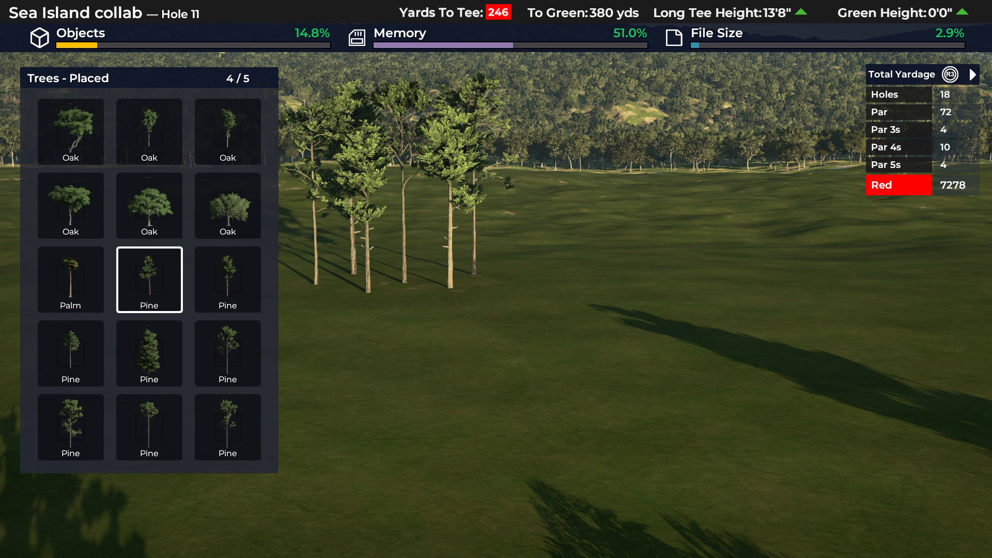
key(Return)
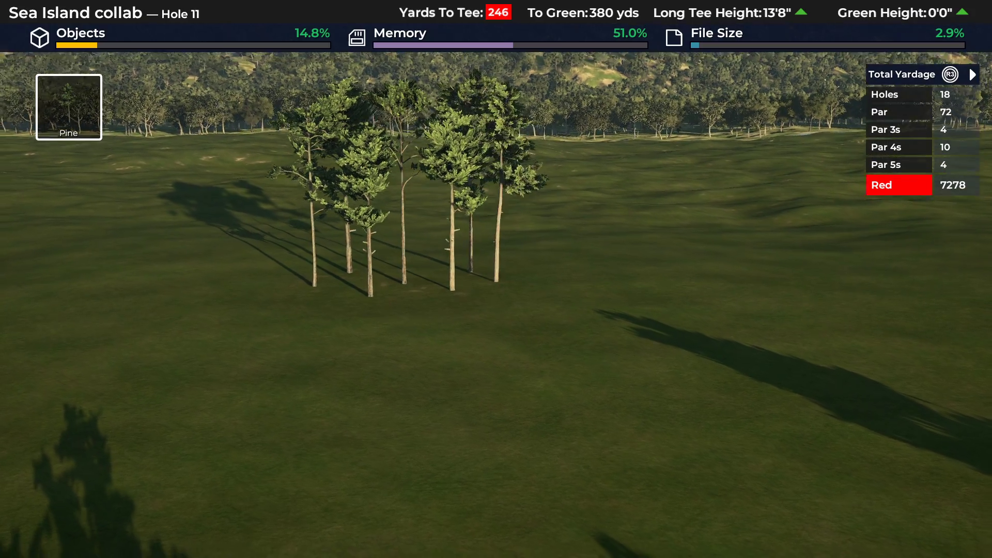
key(ctrl+z)
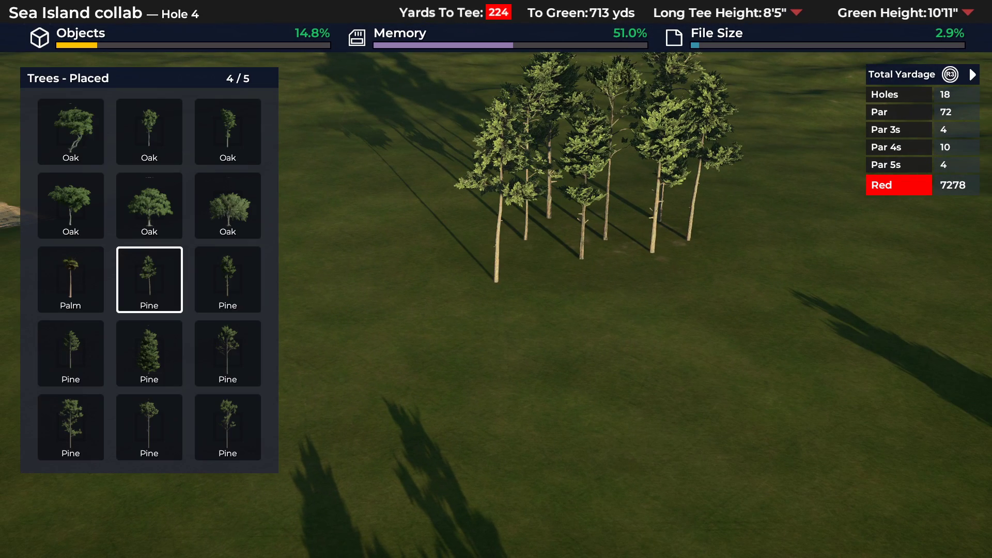
key(Left)
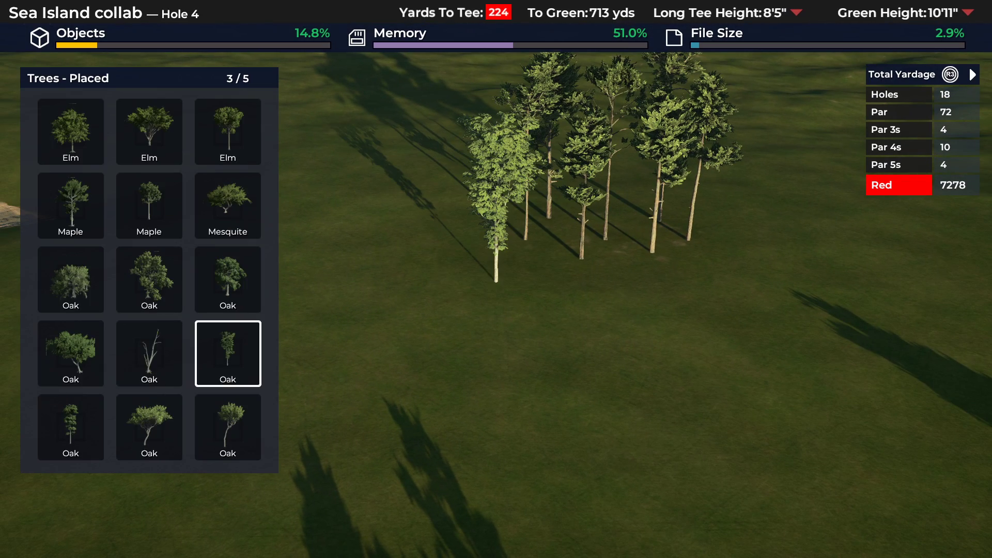
key(Return)
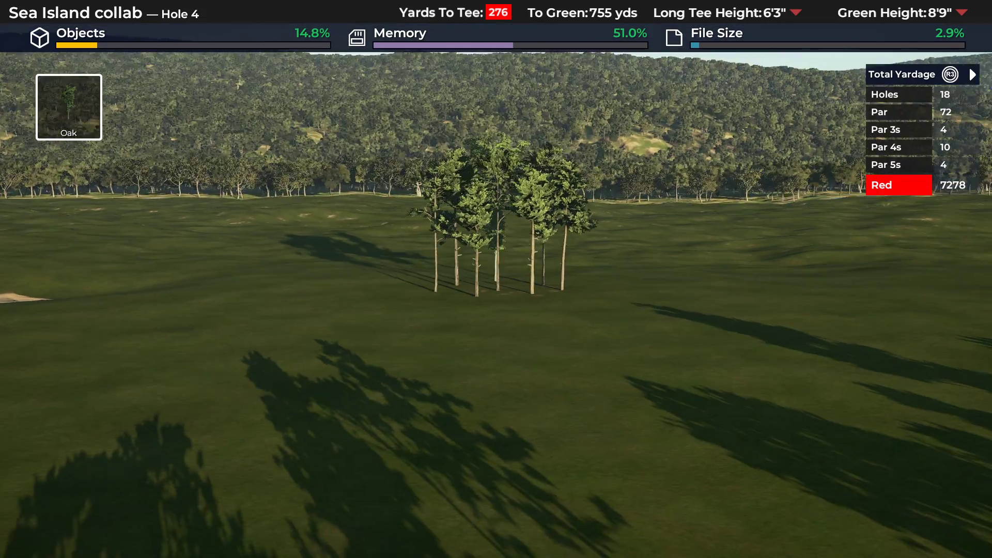
key(Escape)
key(Escape)
key(Escape)
key(Escape)
key(Escape)
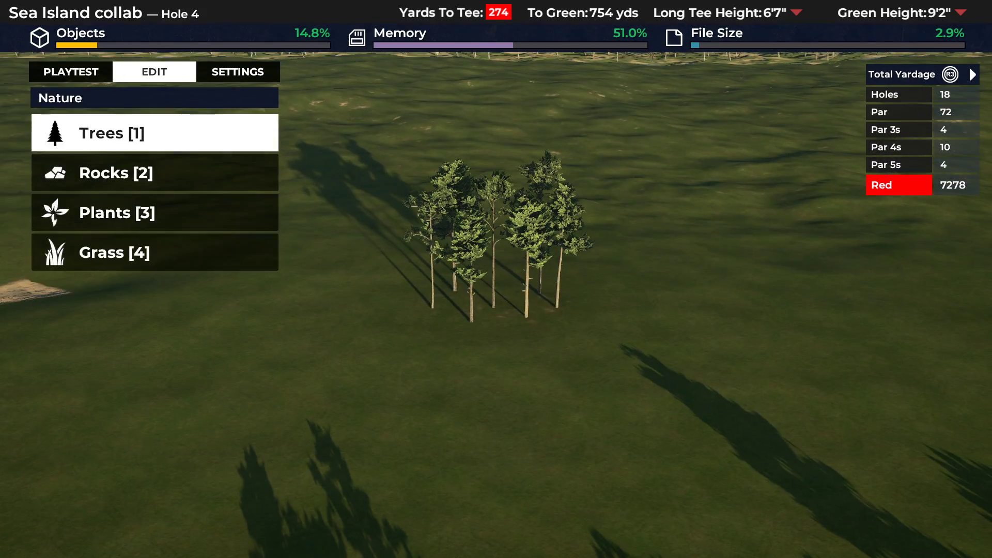
key(Return)
key(Escape)
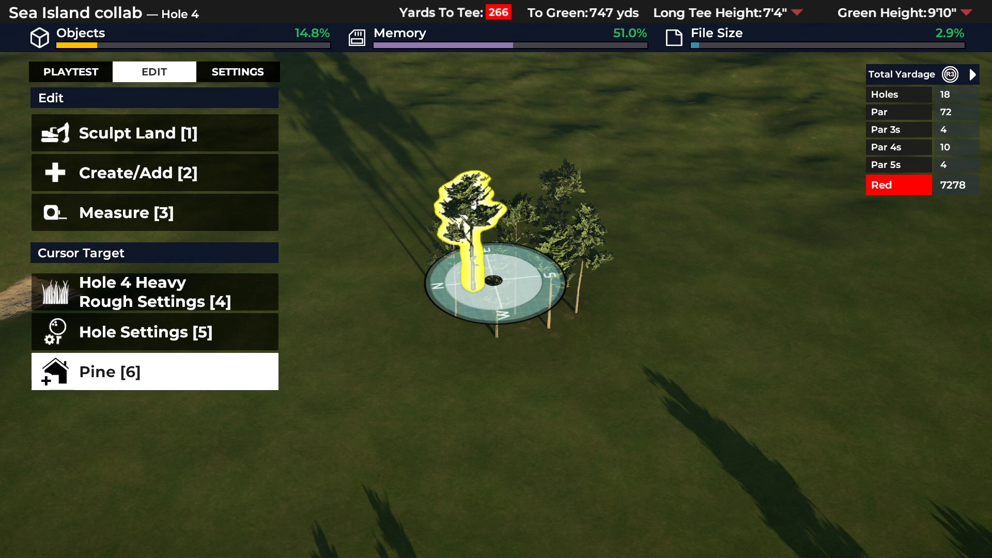
Area-select the seven-pine cluster, copy it, and paste the copy right next to the original.
key(Return)
key(Return)
key(Down)
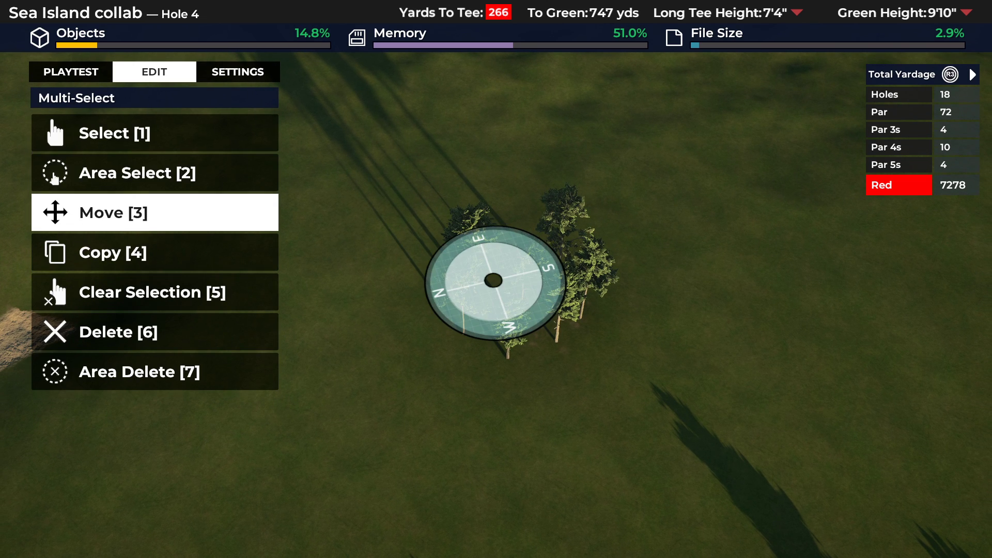
key(Up)
key(Return)
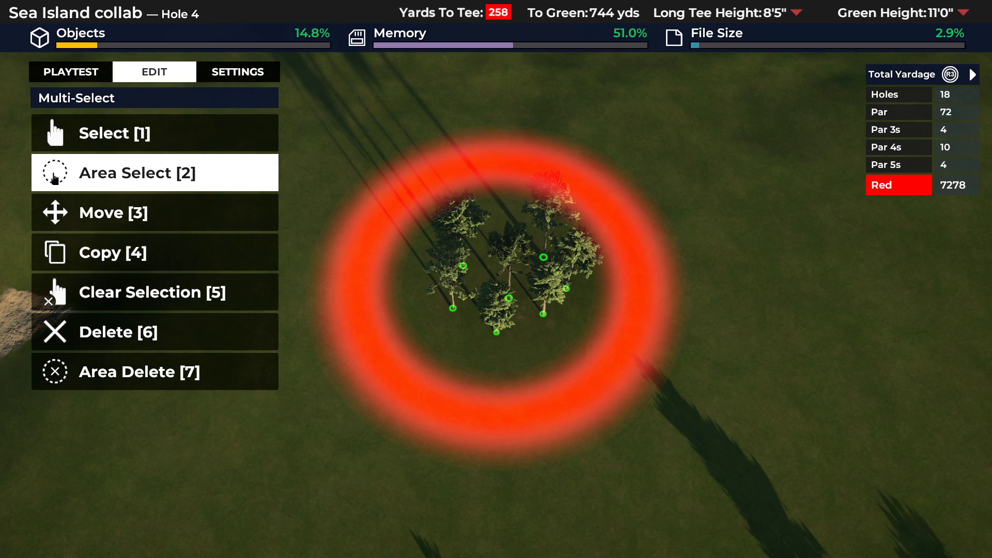
key(Down)
key(Down)
key(Return)
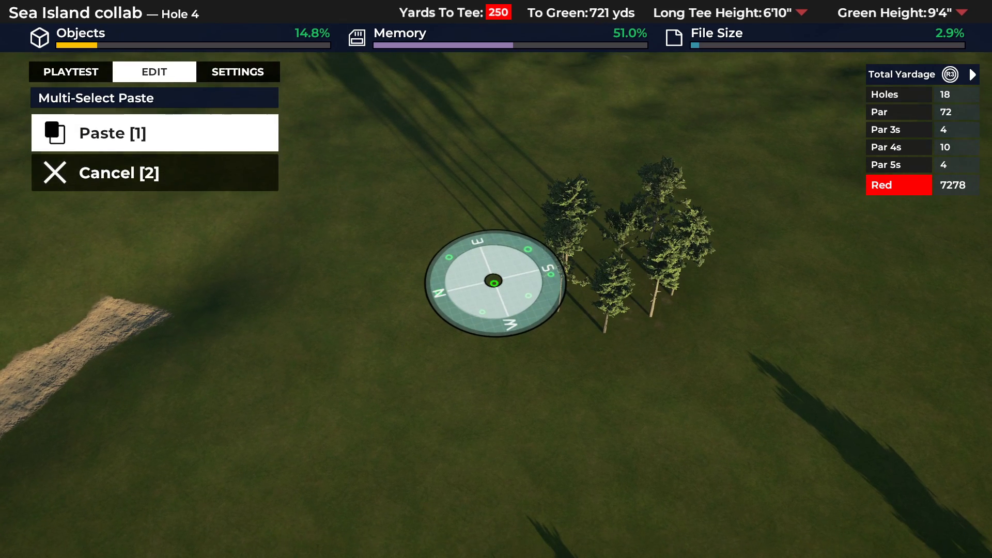
key(Return)
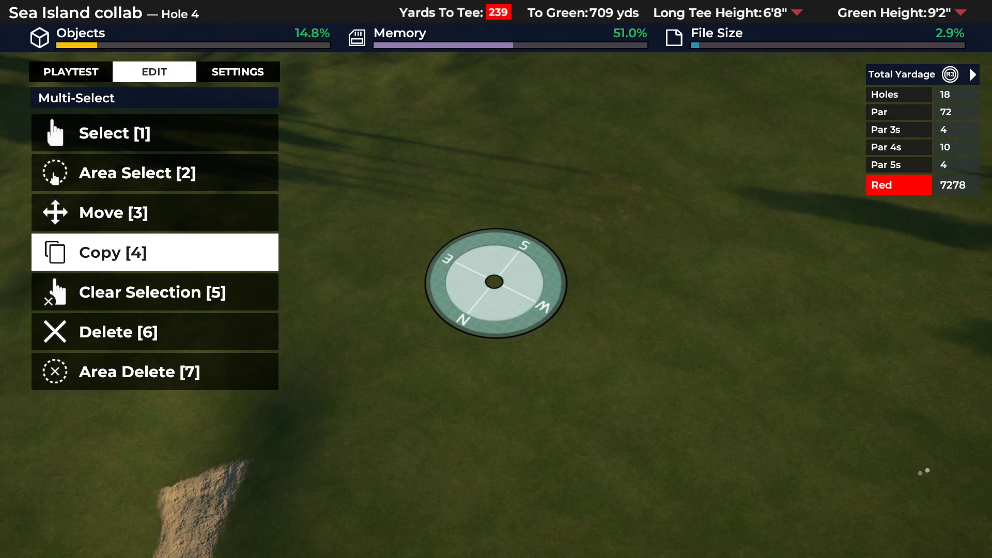
key(Escape)
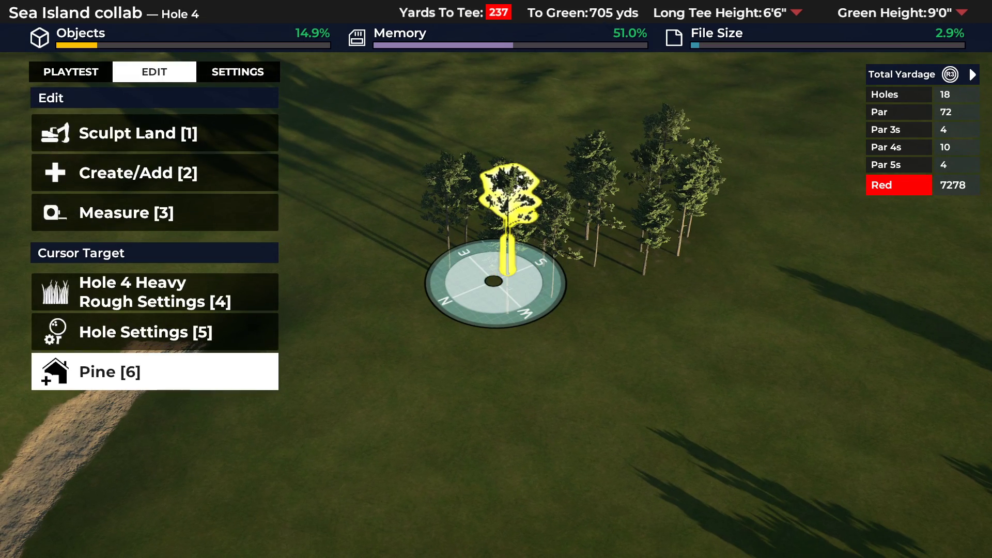
Area-select both pine clusters and paste a copy of the pair beside them.
key(2)
key(Return)
key(Down)
key(Down)
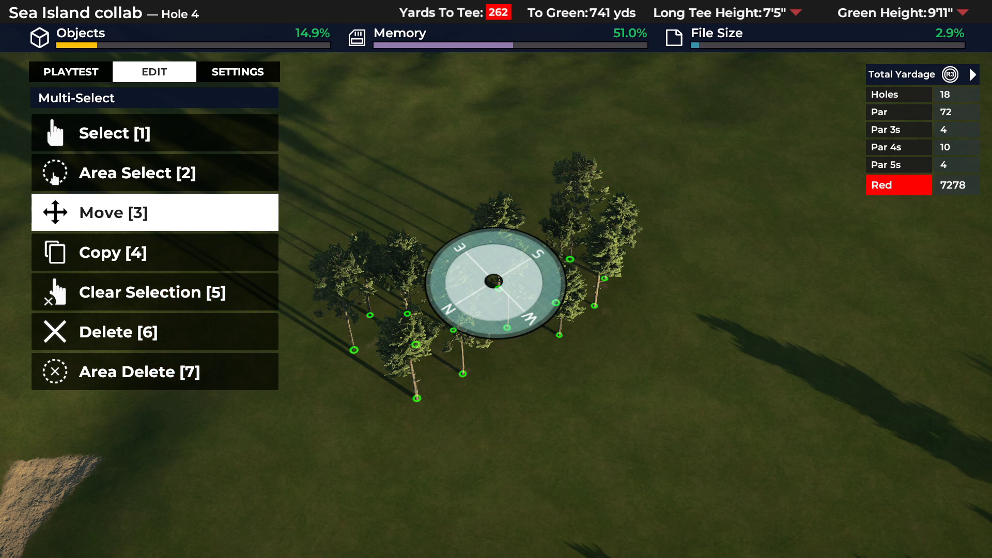
key(Return)
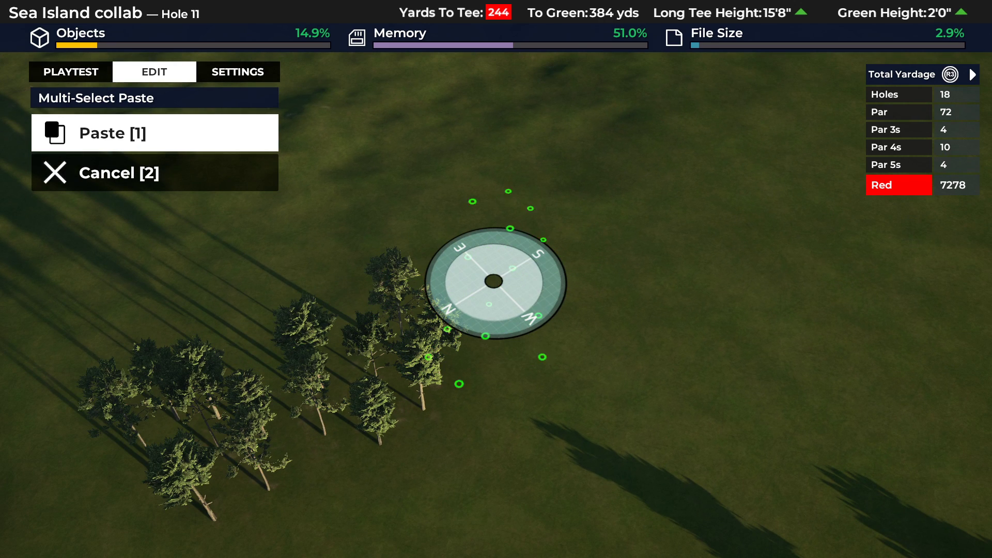
key(2)
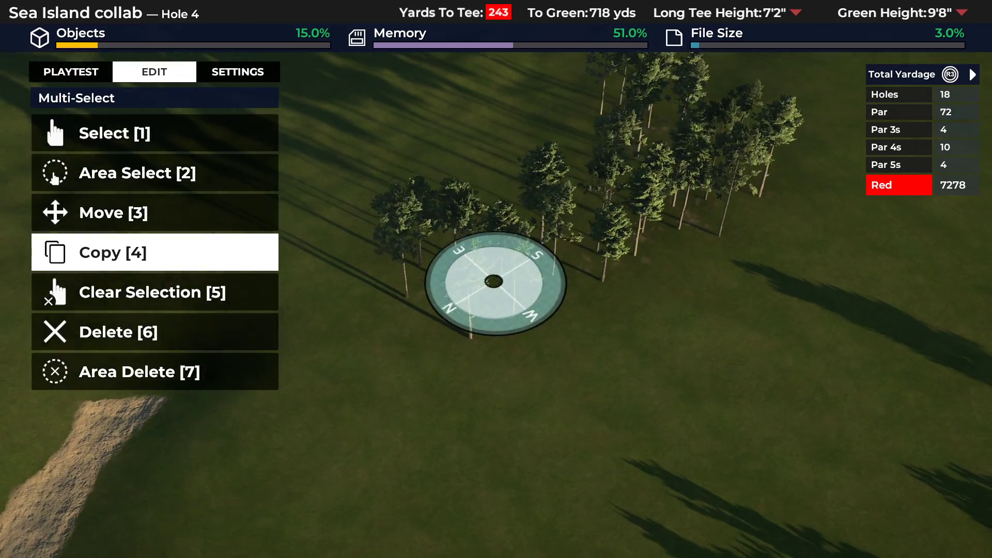
key(Escape)
Area-select all four pine clusters and paste a copy alongside to double the stand.
key(Return)
key(2)
key(2)
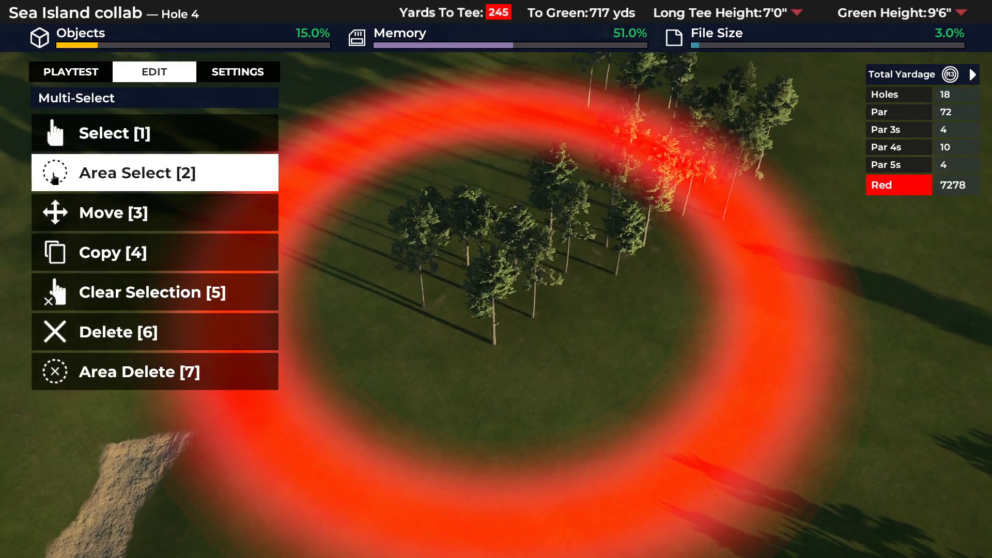
key(Return)
key(Return)
key(Down)
key(Down)
key(Return)
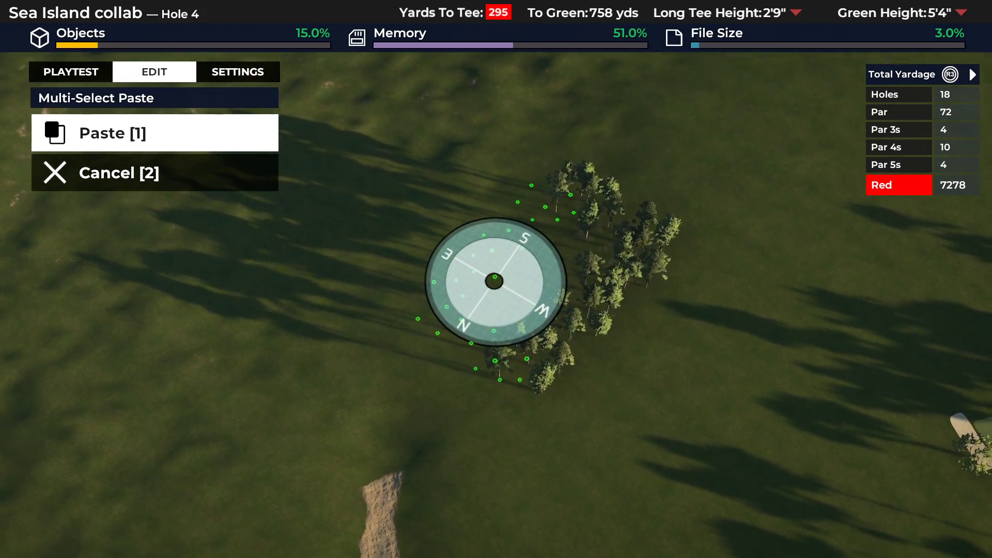
key(Return)
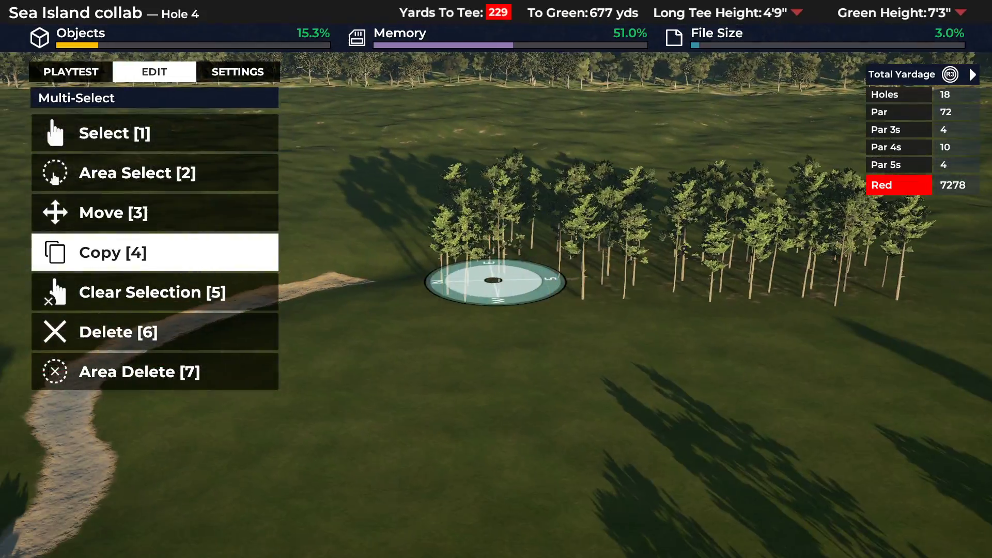
key(Escape)
Area-select the entire pine stand, copy it, and paste the copy at its south end to lengthen the row.
key(2)
key(2)
key(2)
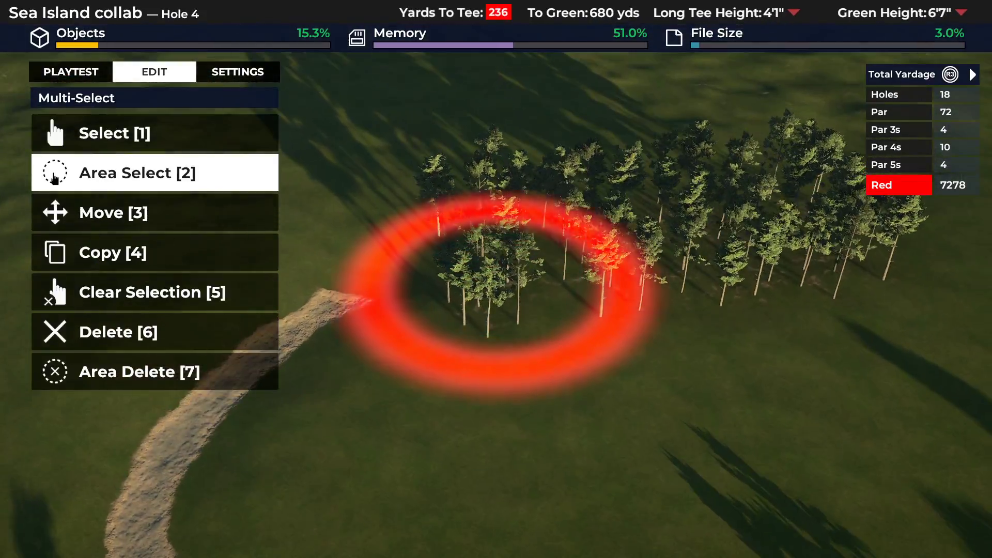
key(Return)
key(Return)
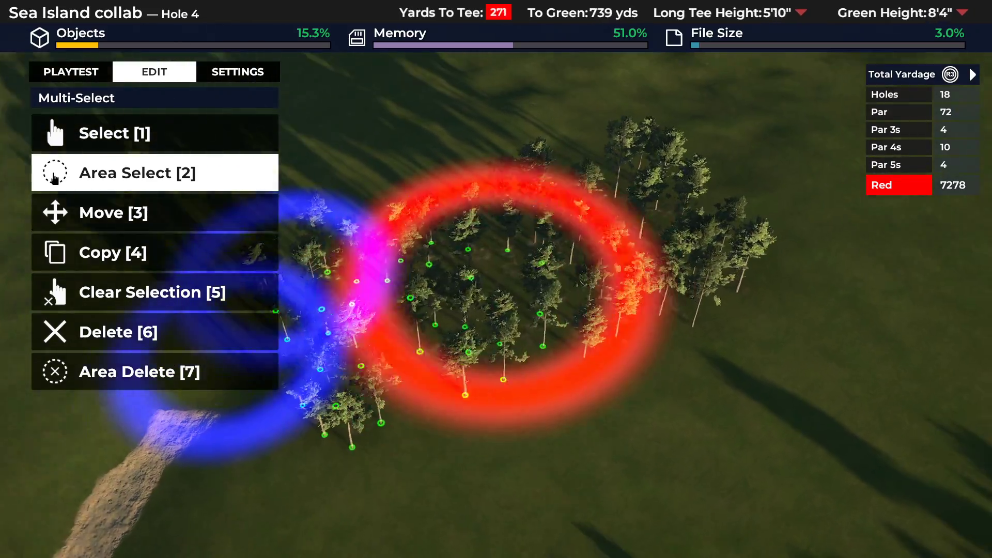
key(1)
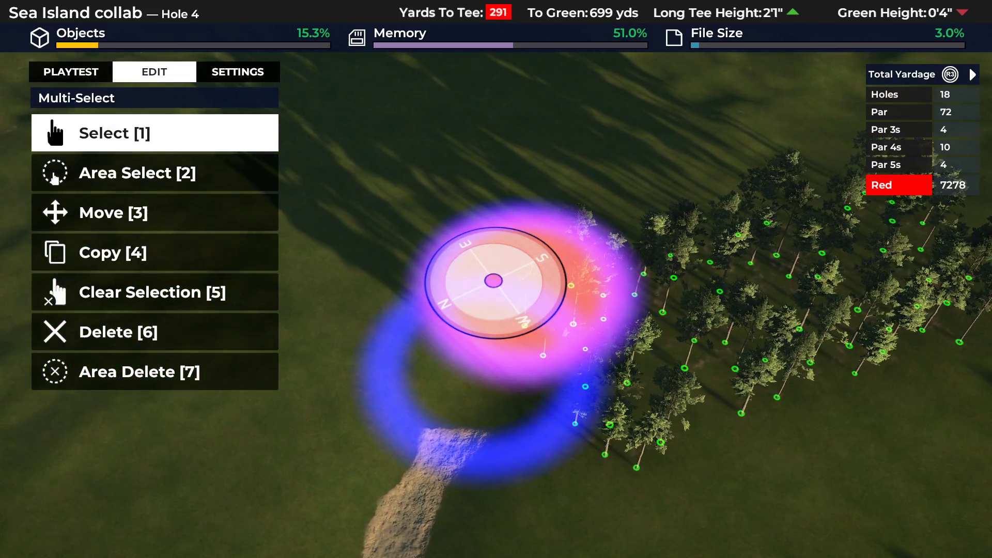
key(Down)
key(Down)
key(Down)
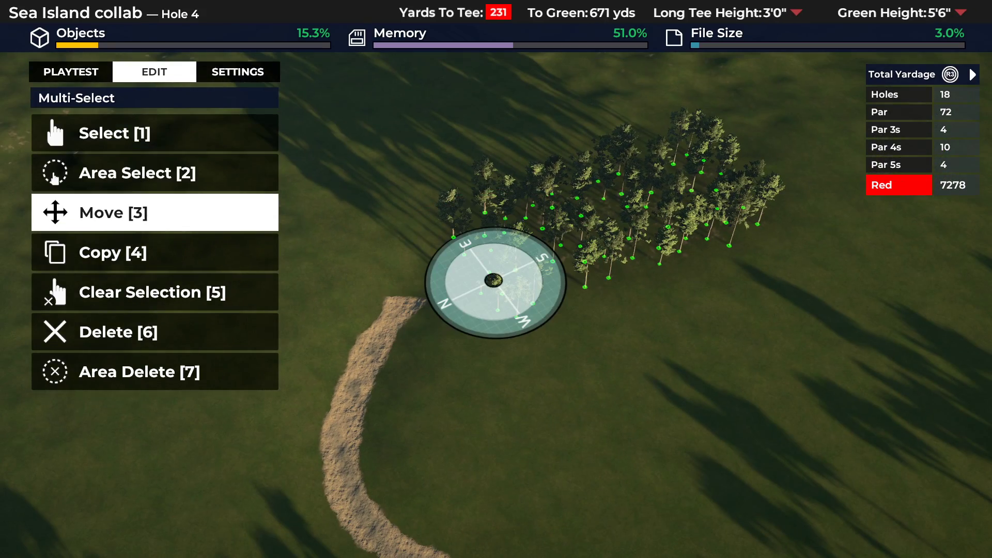
key(Return)
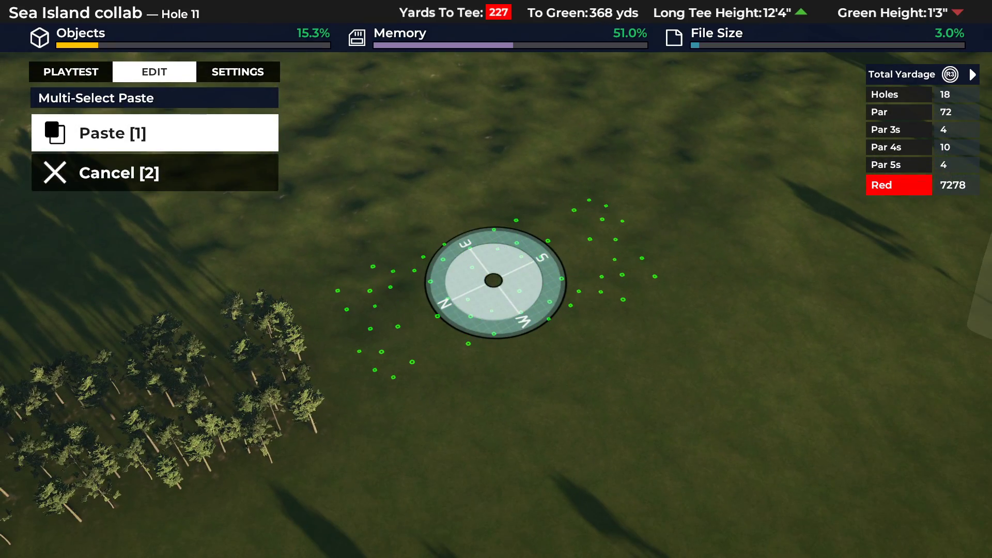
key(Return)
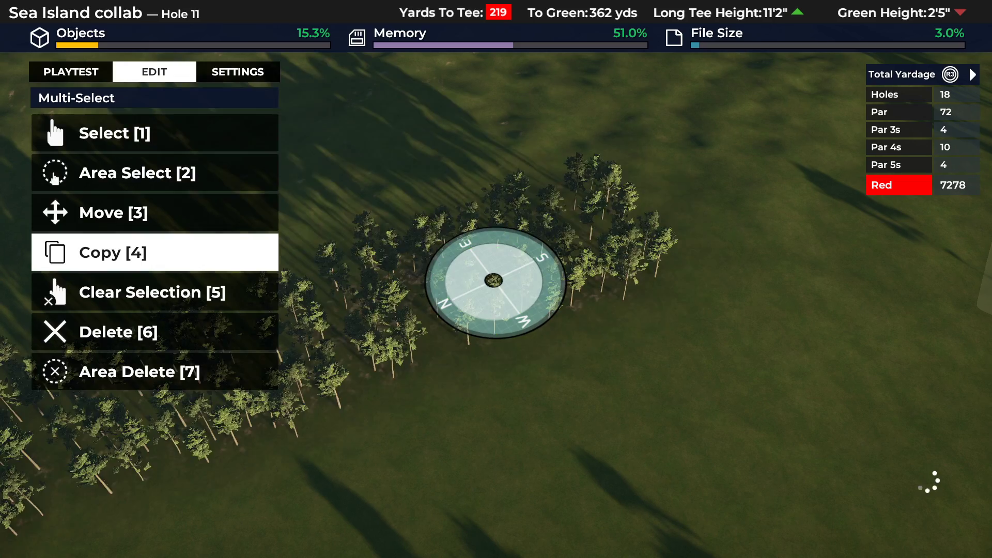
key(Escape)
Area-select the lengthened pine row, copy it, and paste the copy further south towards hole 12.
key(Return)
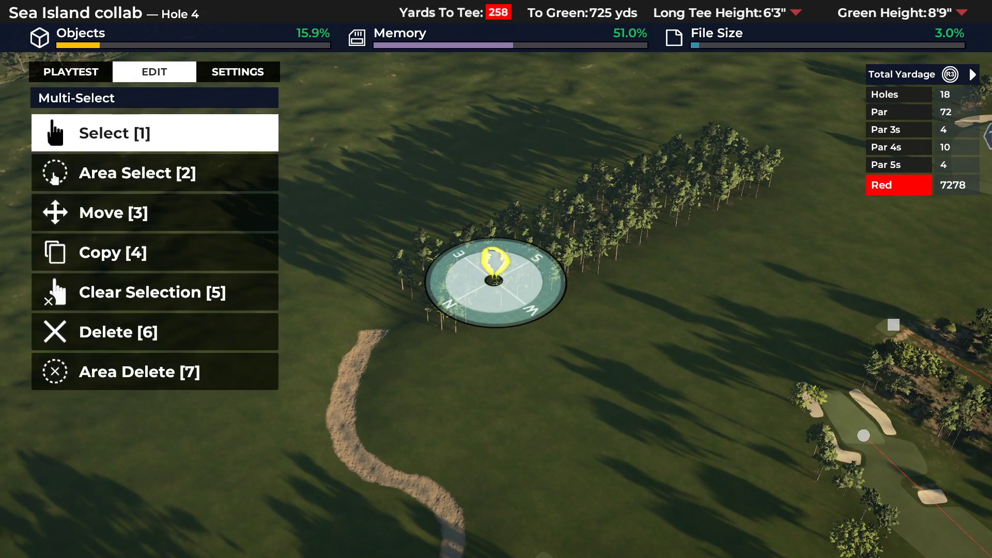
key(Down)
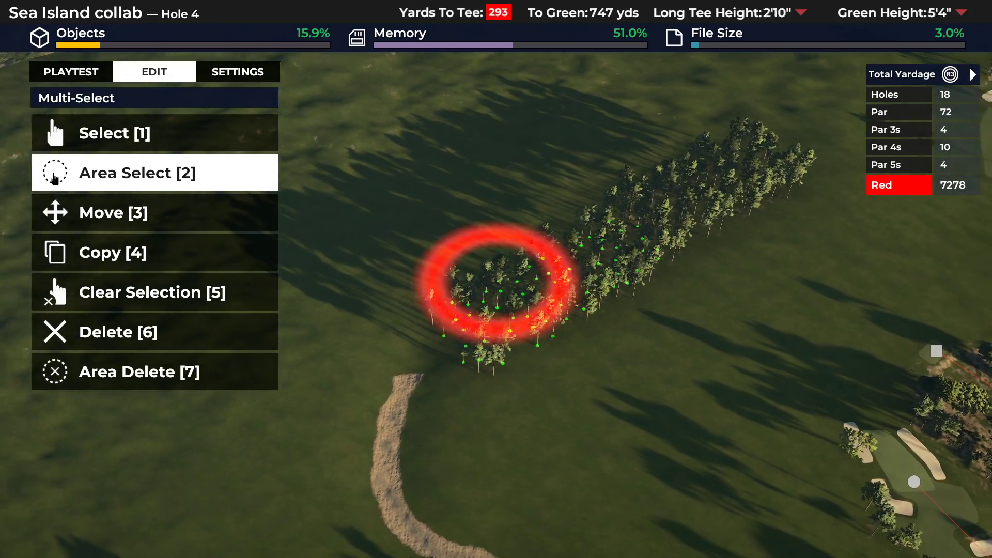
key(Return)
key(Return)
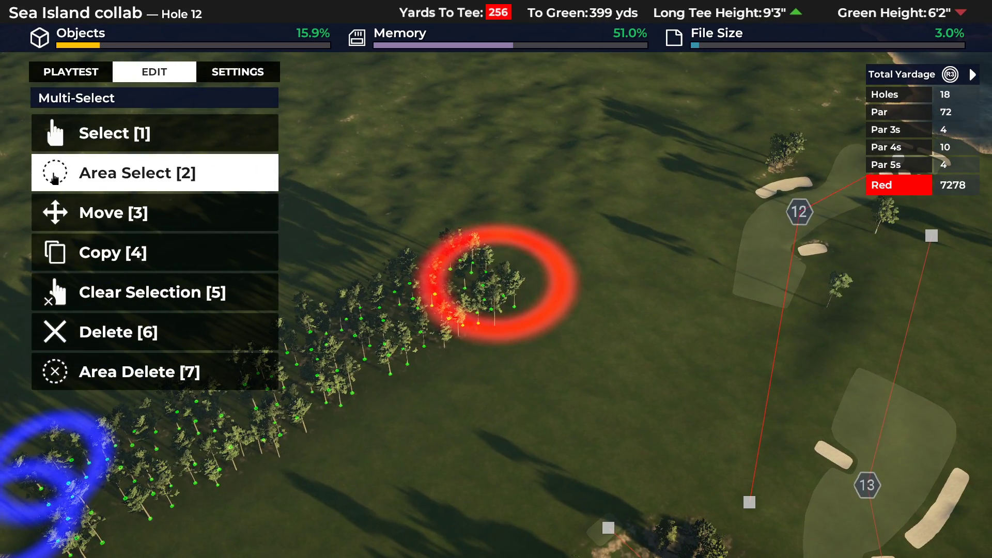
key(Down)
key(Down)
key(Return)
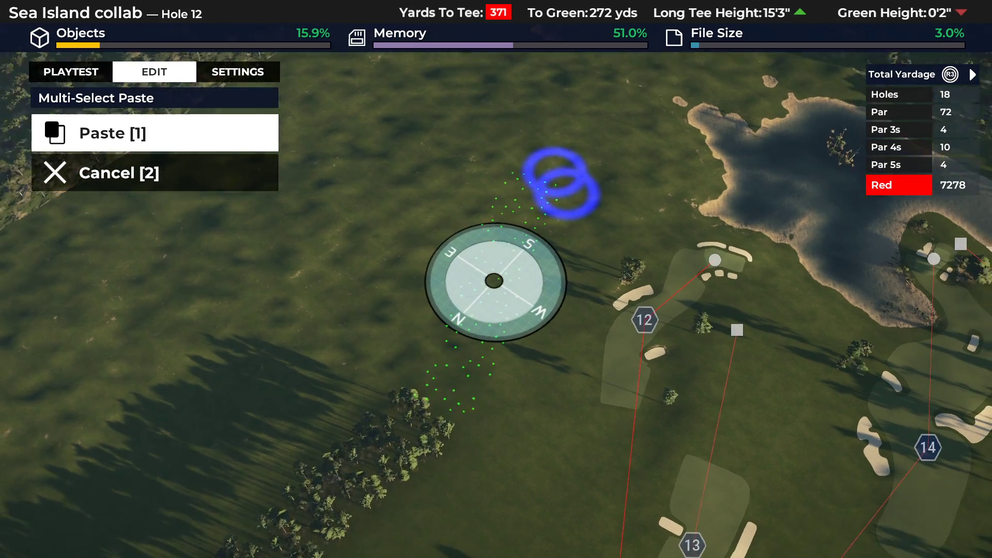
key(Return)
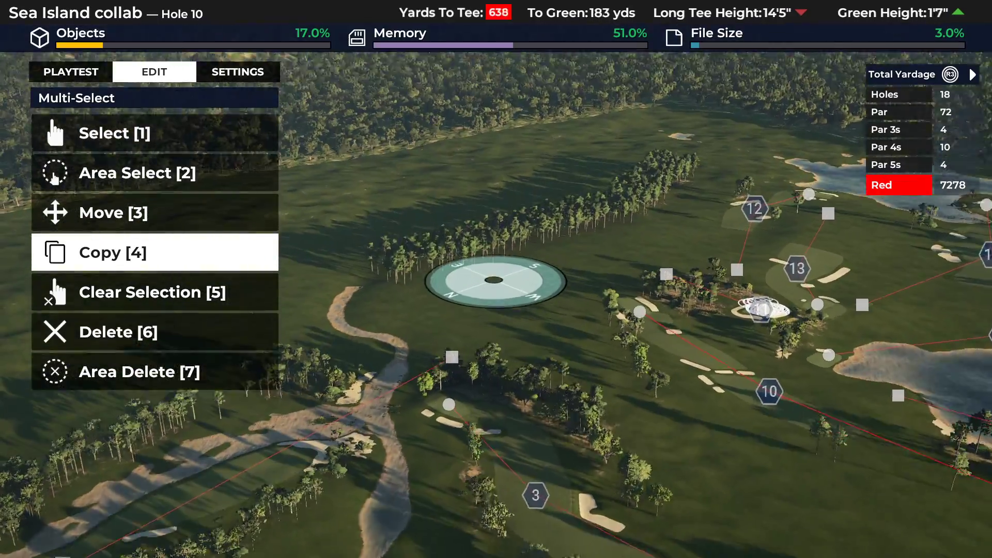
key(Escape)
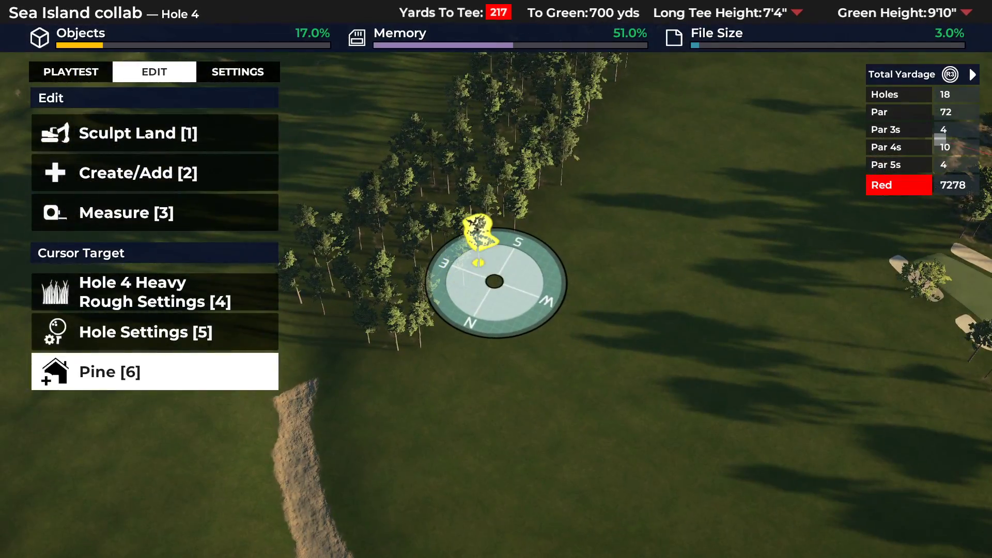
Area-select a small clump of pines, copy it, and paste it on the row's west side to widen the stand.
key(Return)
key(Down)
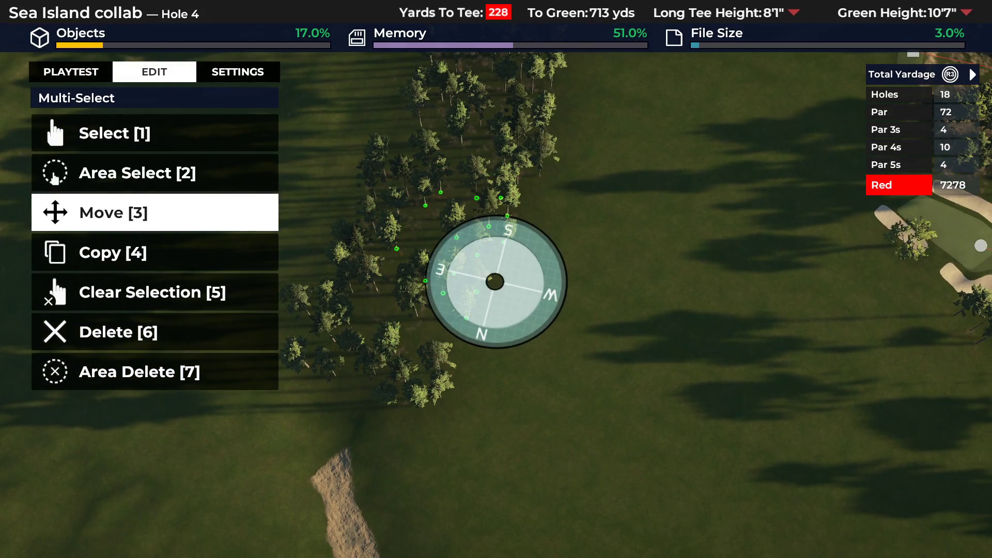
key(Return)
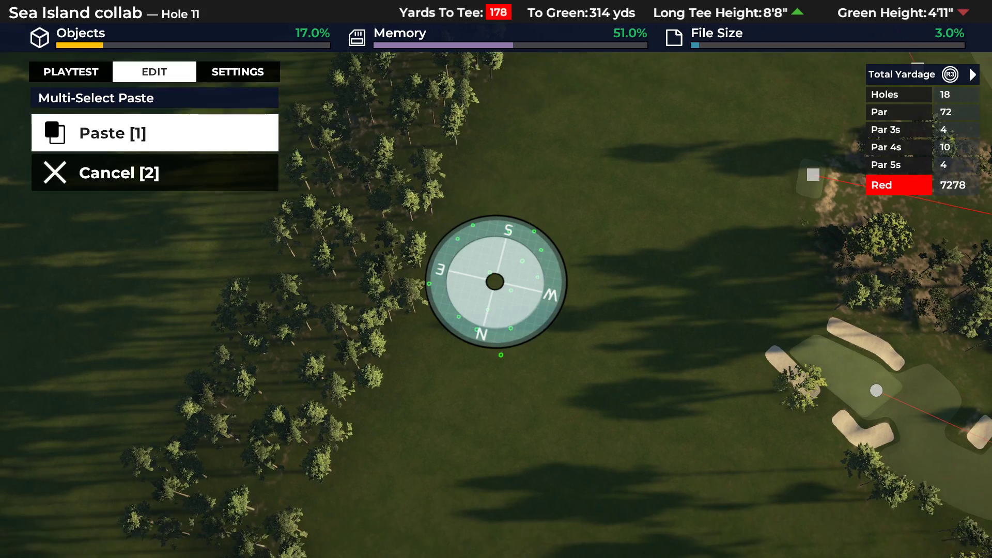
key(Return)
key(Escape)
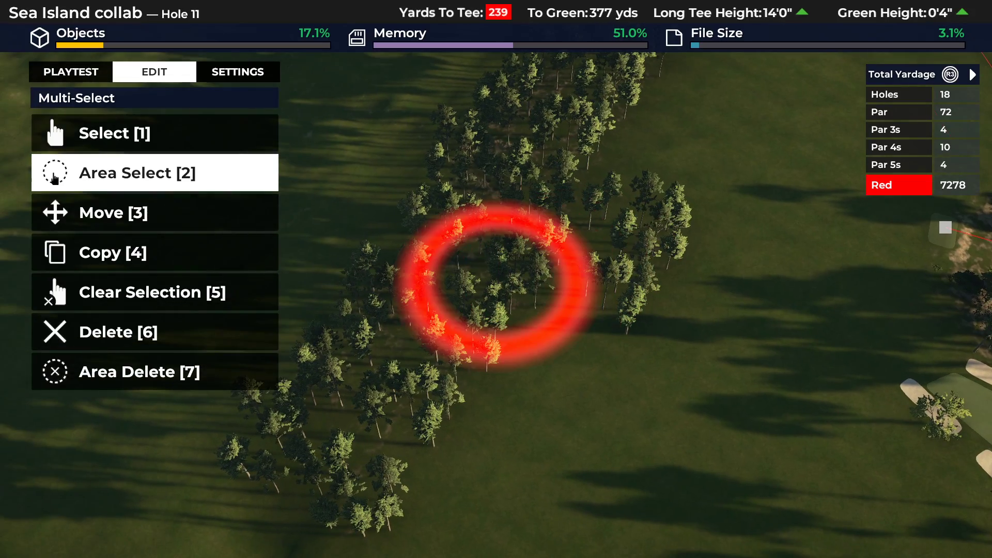
Copy another clump of pines and paste it further along the row's west edge to break up its outline.
key(Down)
key(Down)
key(Return)
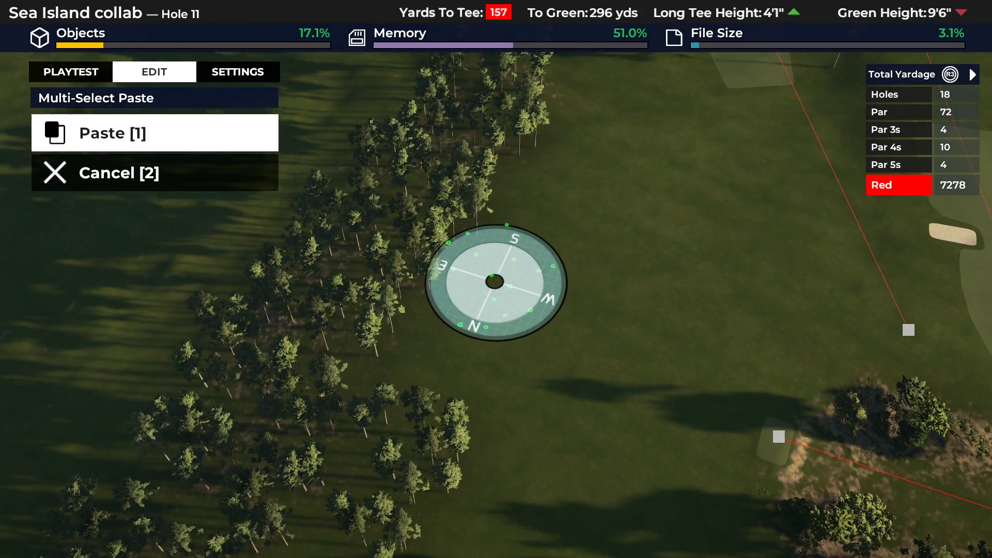
key(Return)
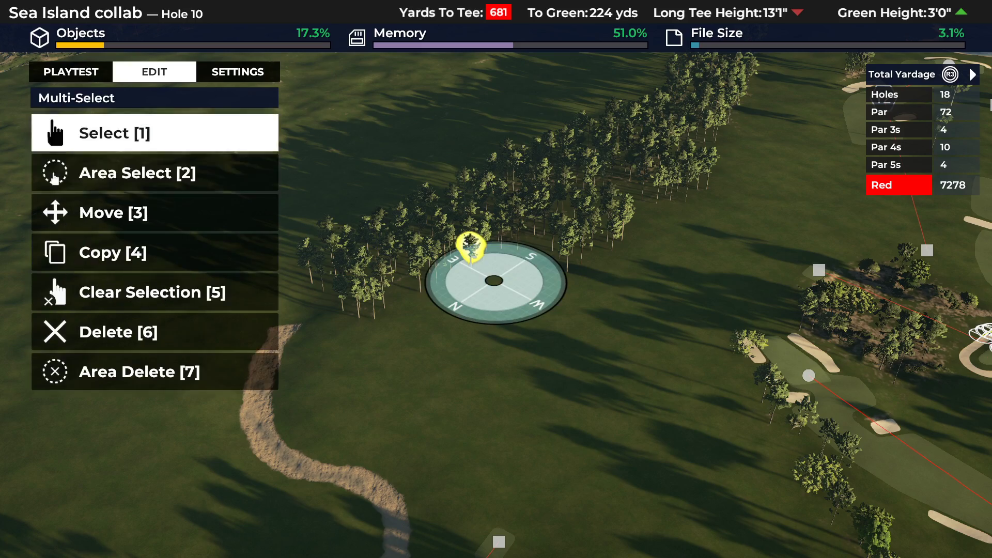
key(2)
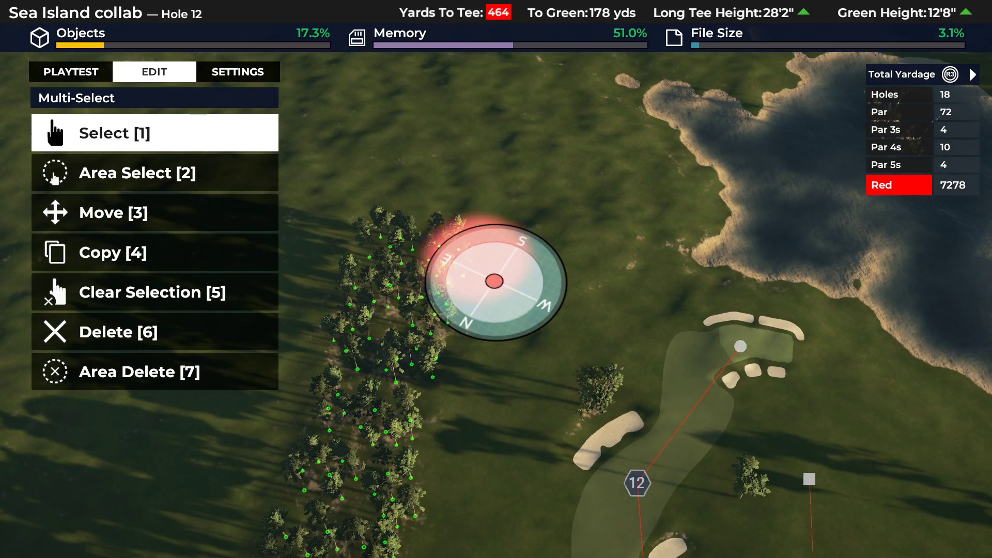
key(3)
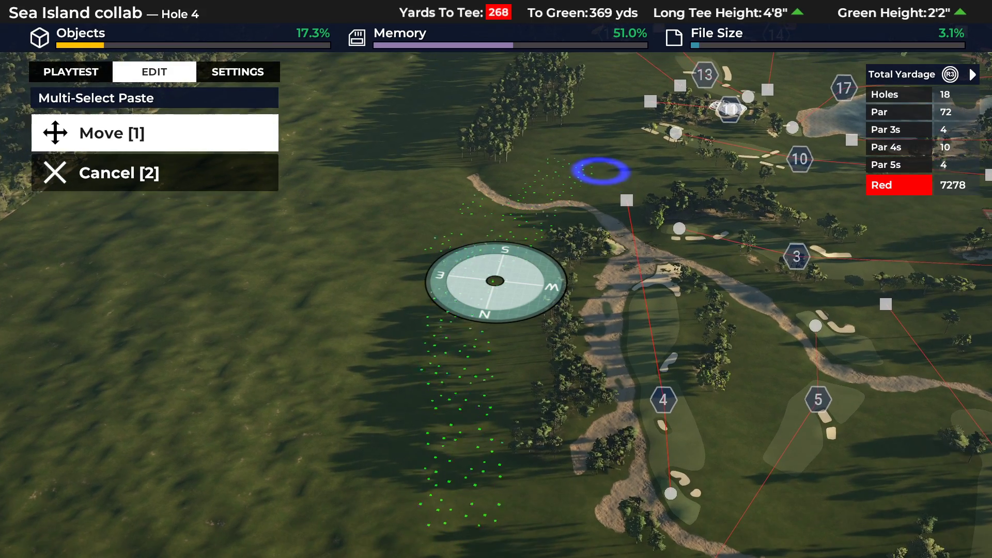
key(Return)
key(Escape)
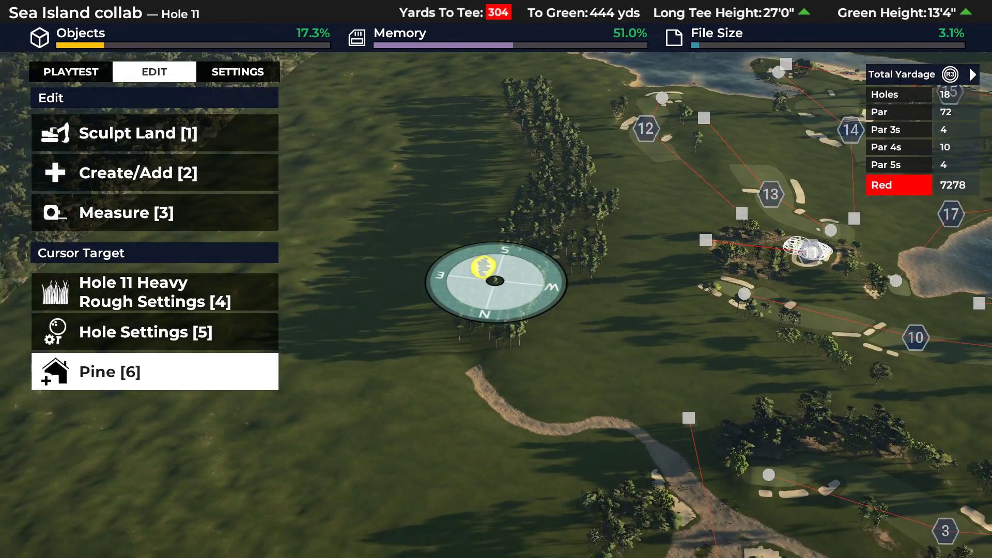
Area-select the whole widened pine row from its north end to hole 12 and copy it.
key(Return)
key(Down)
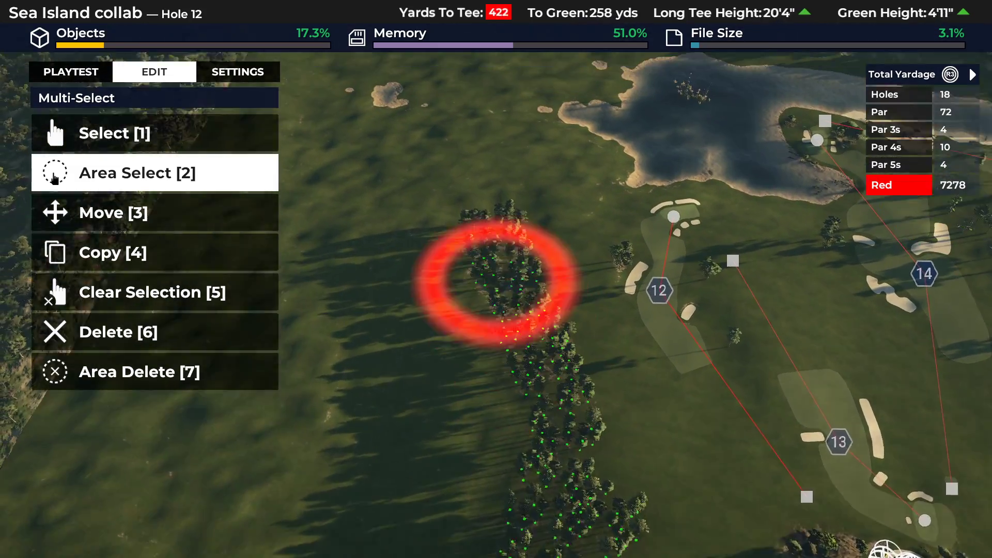
key(Return)
key(Down)
key(Return)
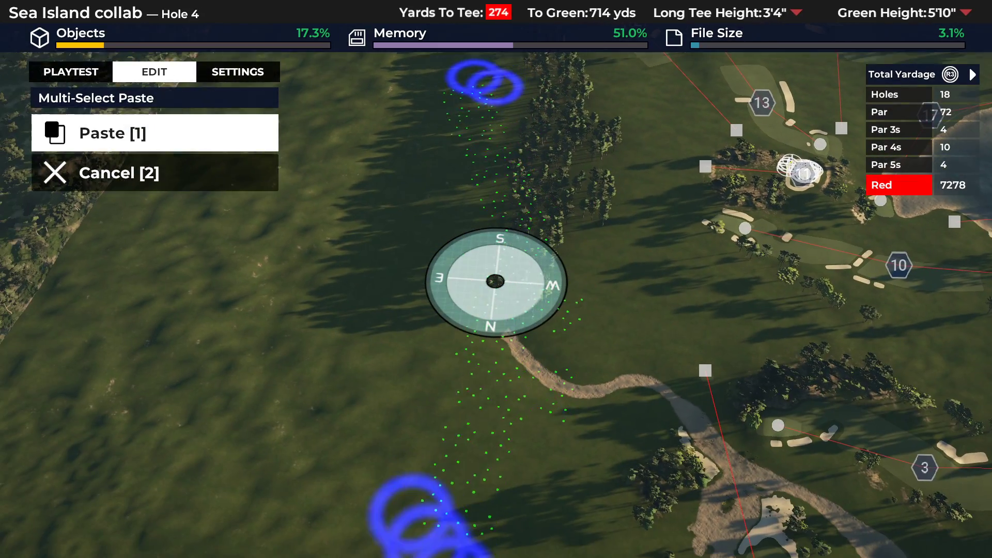
Rotate the copied pine row and paste it alongside hole 4 to extend the forest north.
key(e)
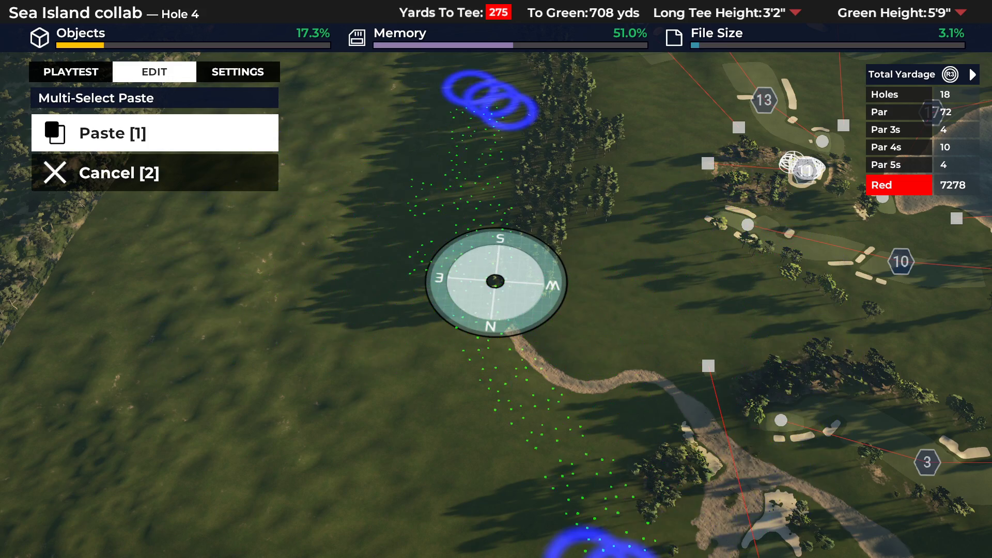
key(s)
key(d)
key(w)
key(a)
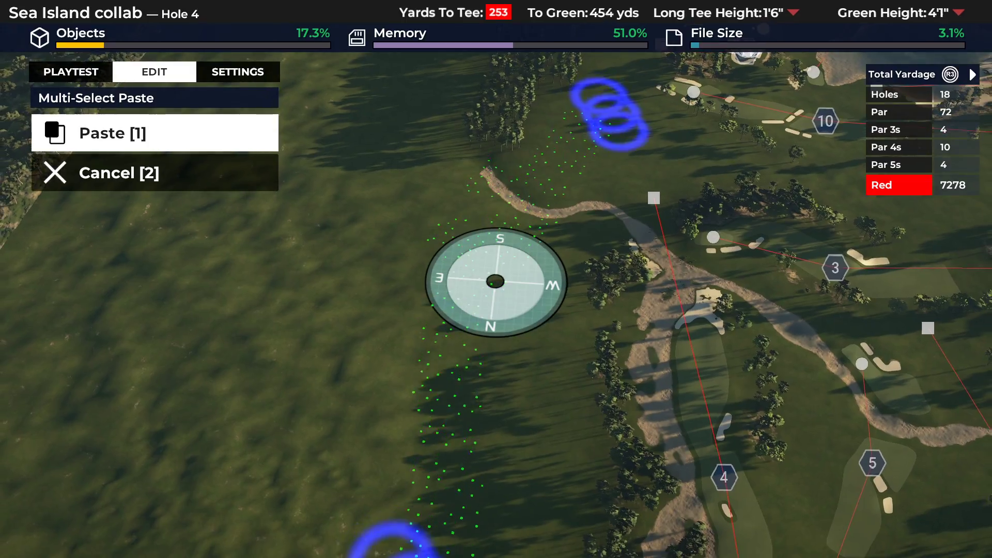
key(1)
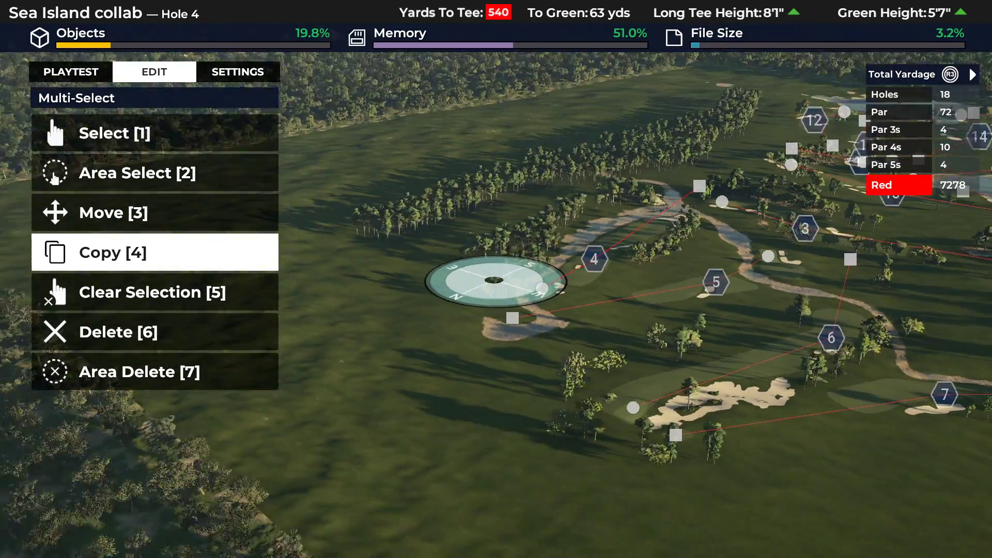
key(Escape)
key(Escape)
Area-select the pine strip beside hole 4, copy it, and paste the copy further north past hole 5's tee.
key(Return)
key(Down)
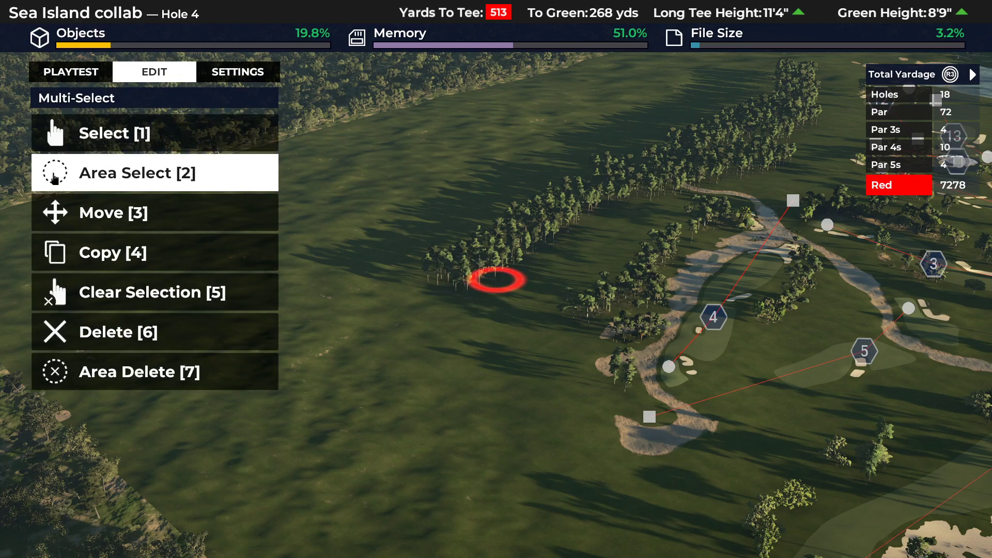
key(Return)
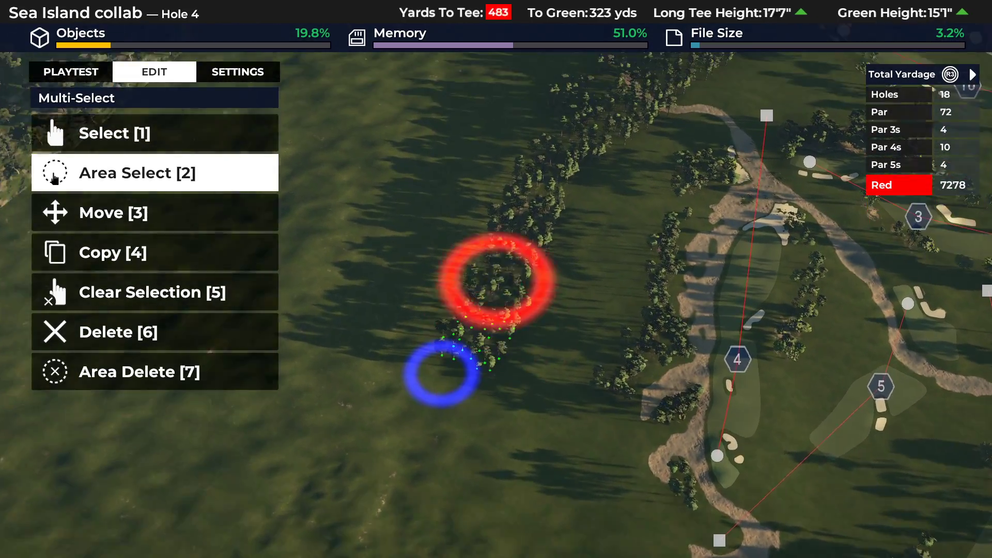
key(Return)
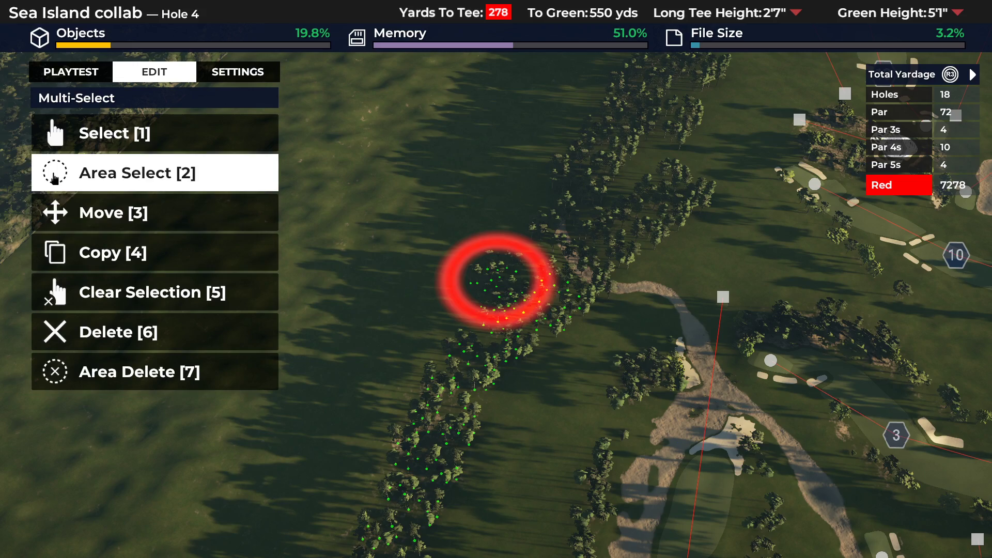
key(Down)
key(Down)
key(Return)
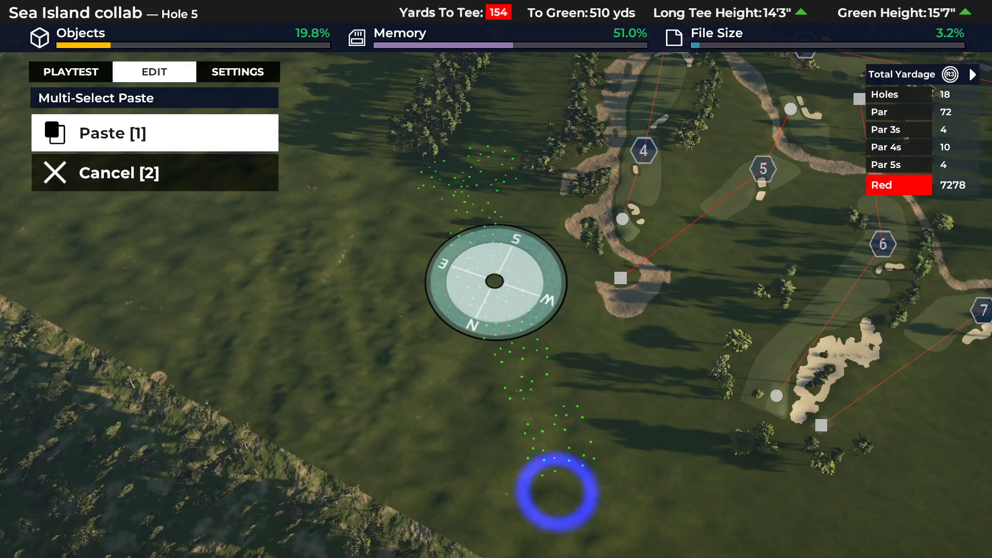
key(Return)
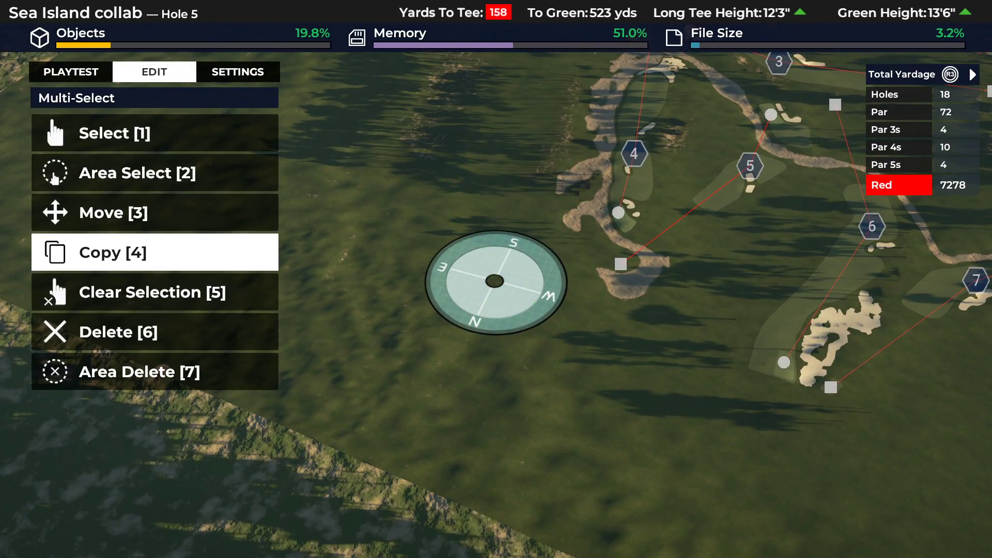
key(Escape)
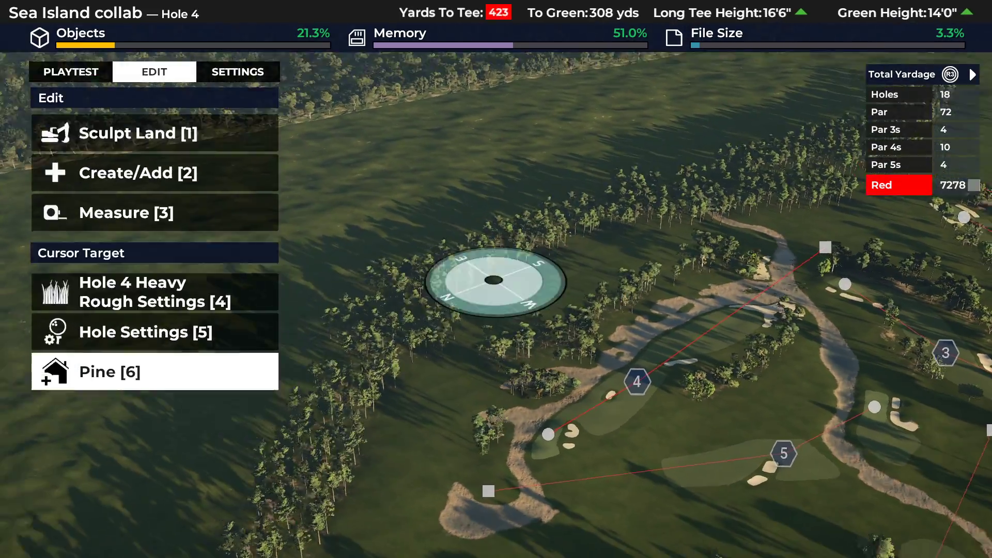
key(Return)
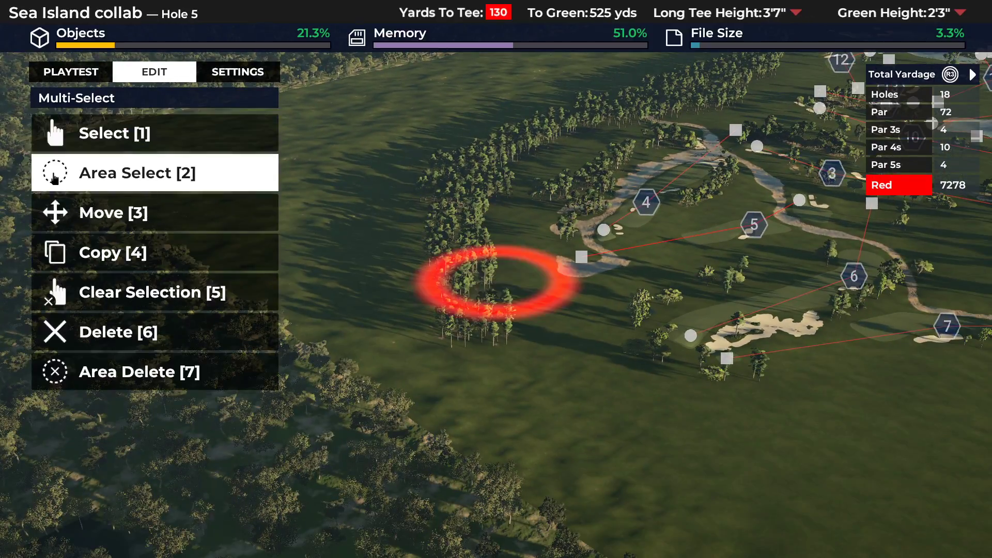
key(Return)
key(Return)
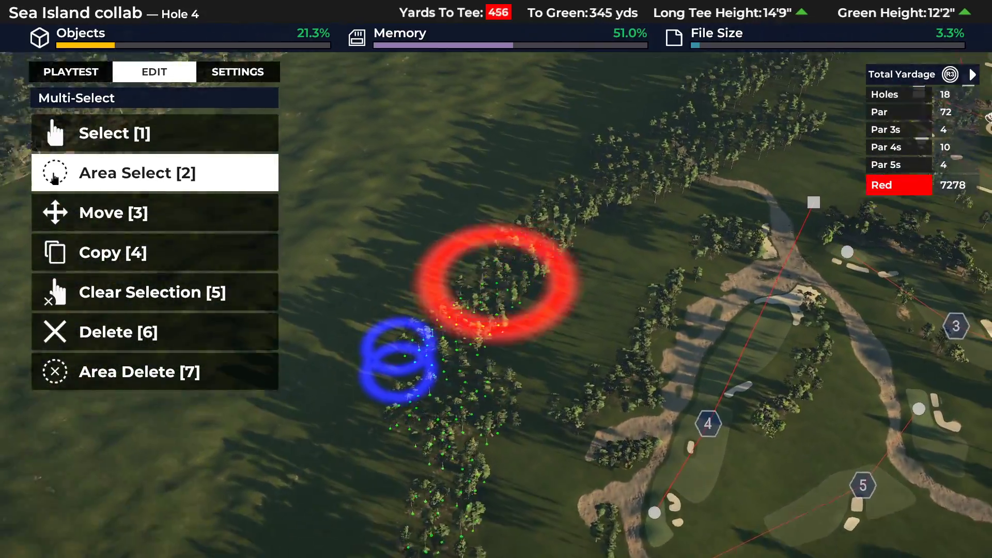
key(Return)
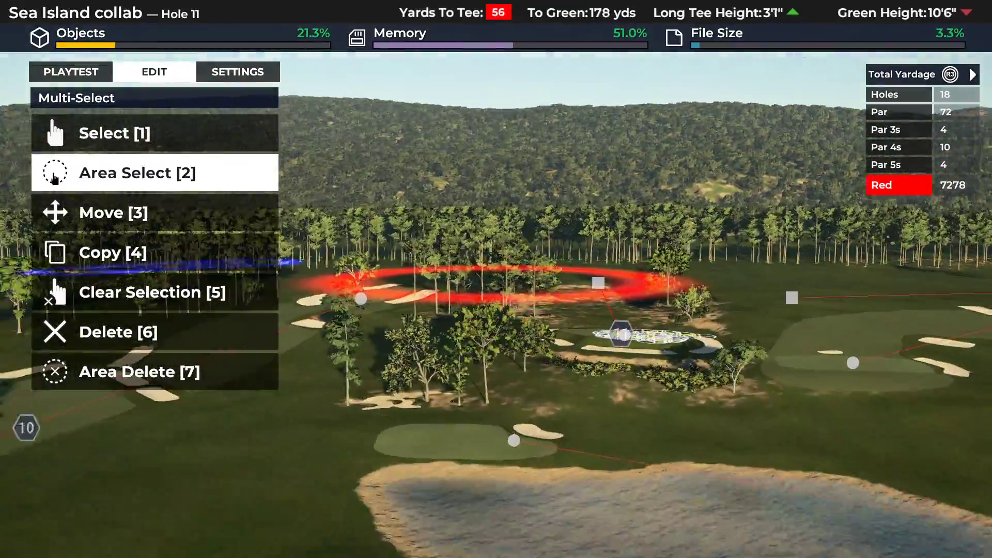
key(e)
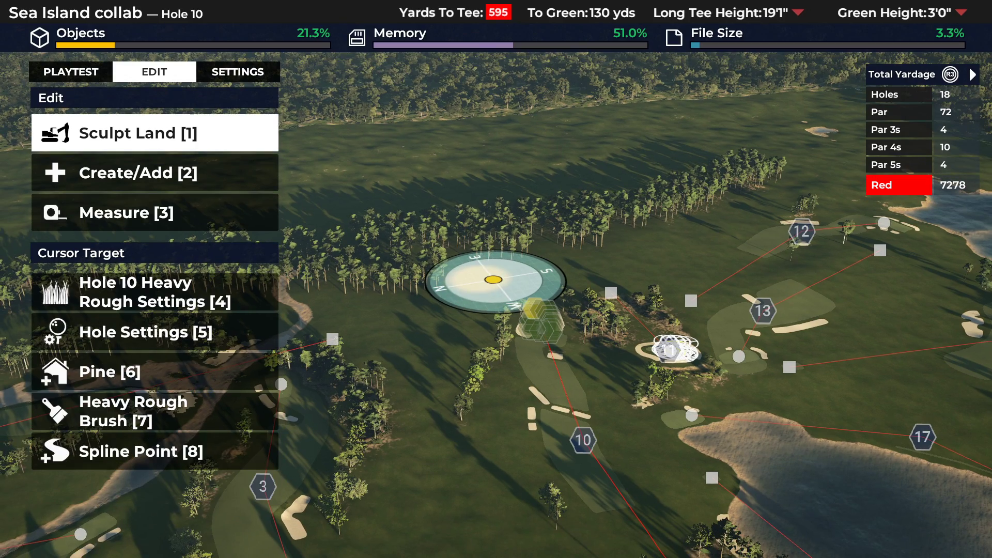
key(2)
key(2)
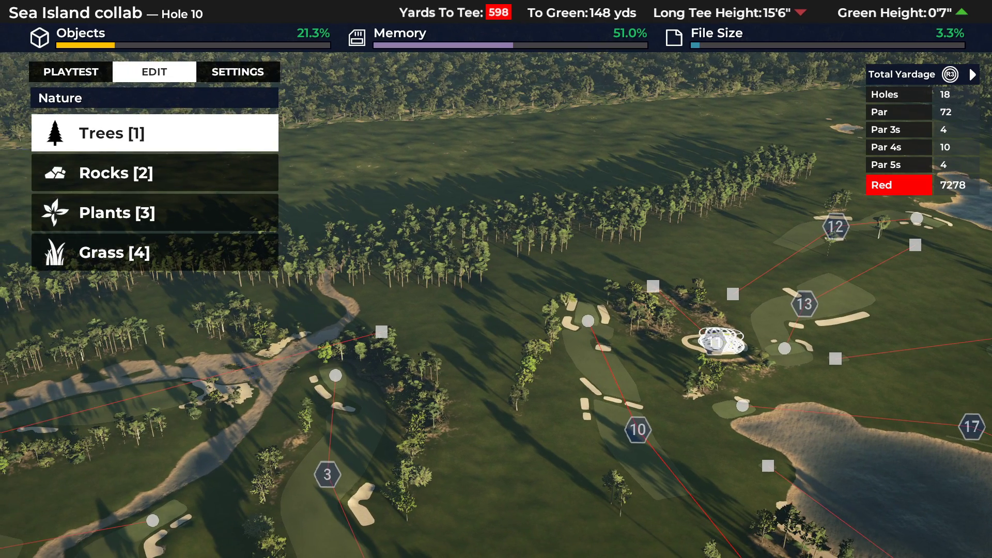
key(1)
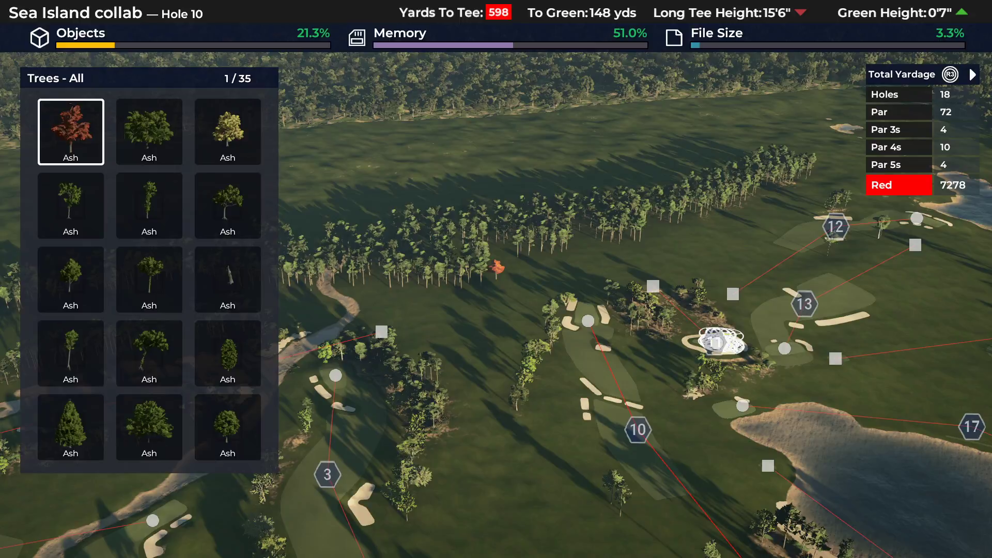
key(Escape)
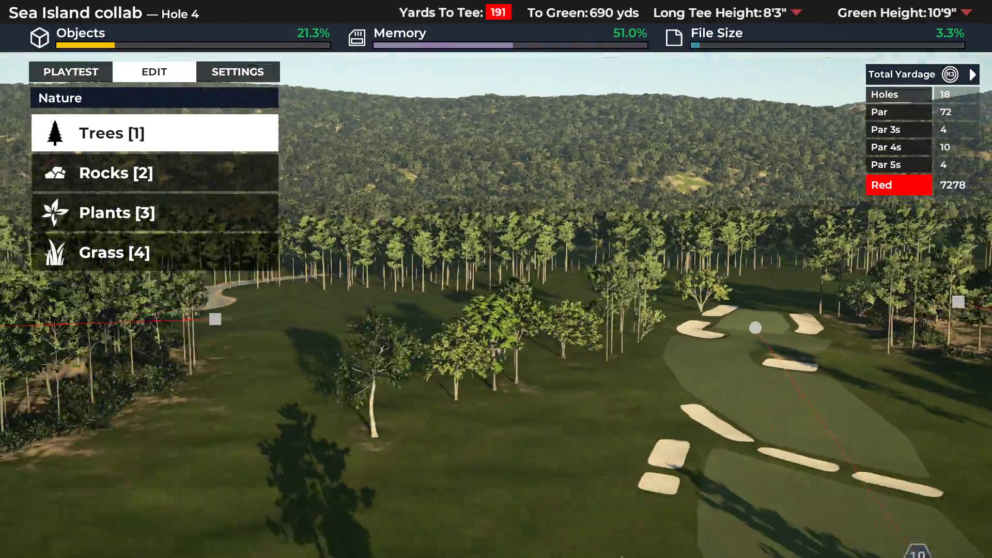
Plant Ash trees among the pines of the row between hole 4 and hole 10's green.
key(q)
key(e)
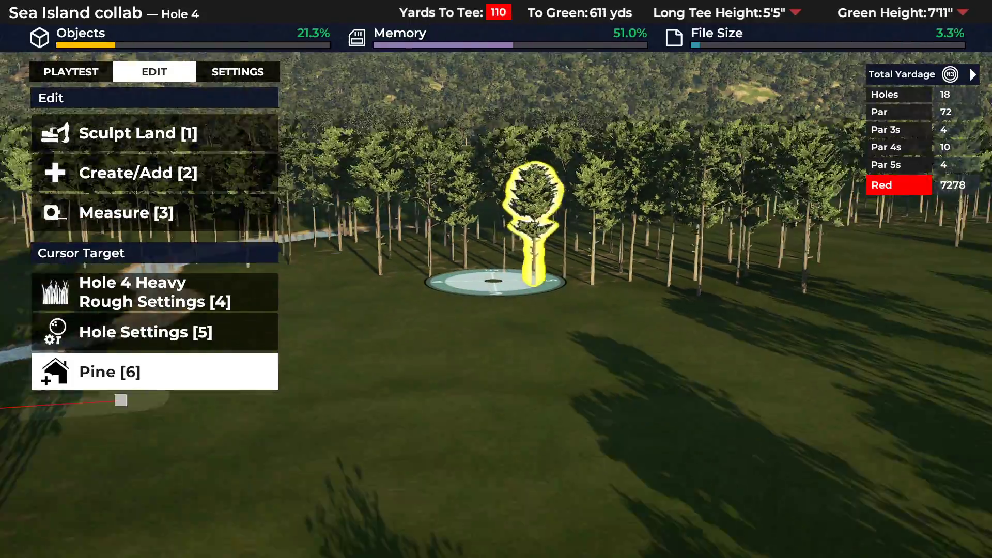
key(Down)
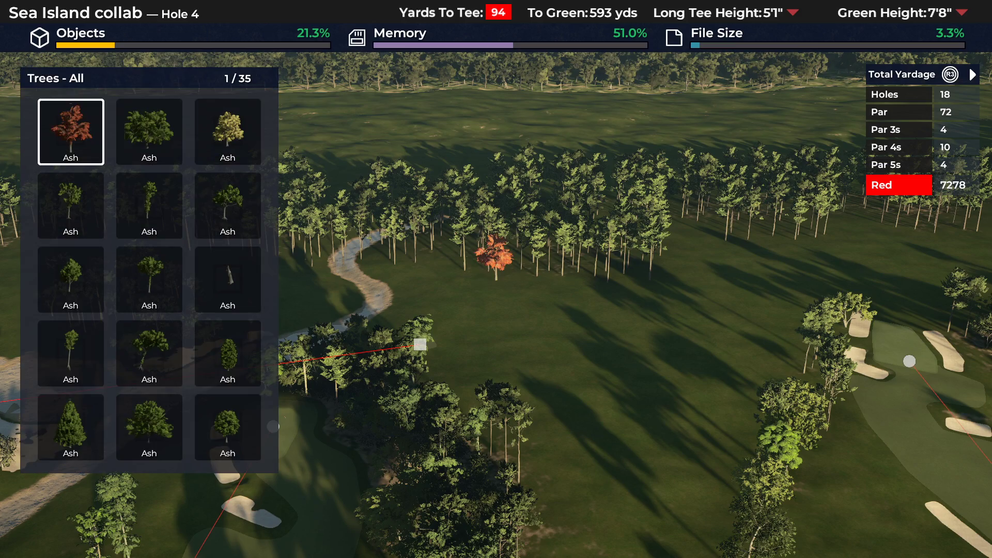
key(Return)
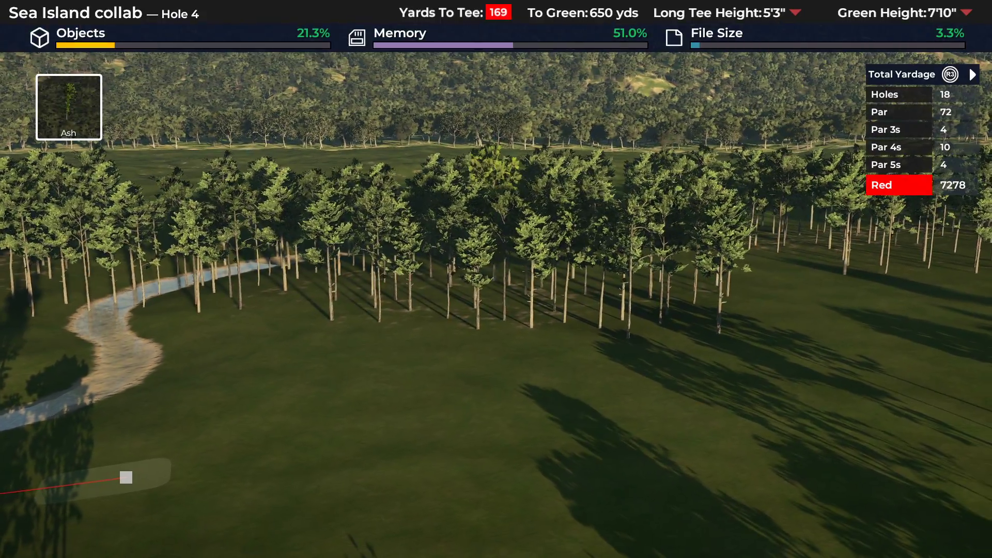
key(Return)
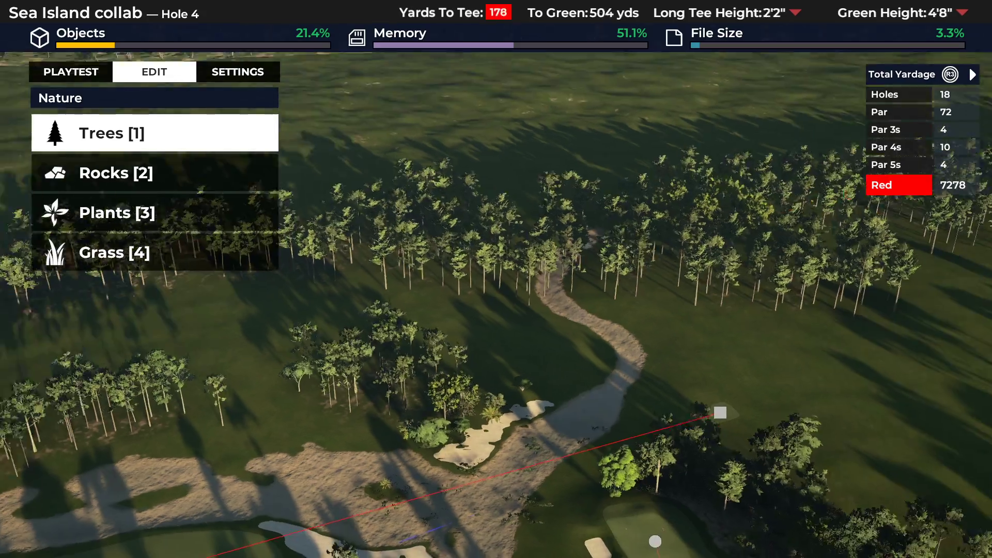
Fill in the pine row between holes 4 and 12 with more low bushes and undergrowth at the base of the trunks.
key(1)
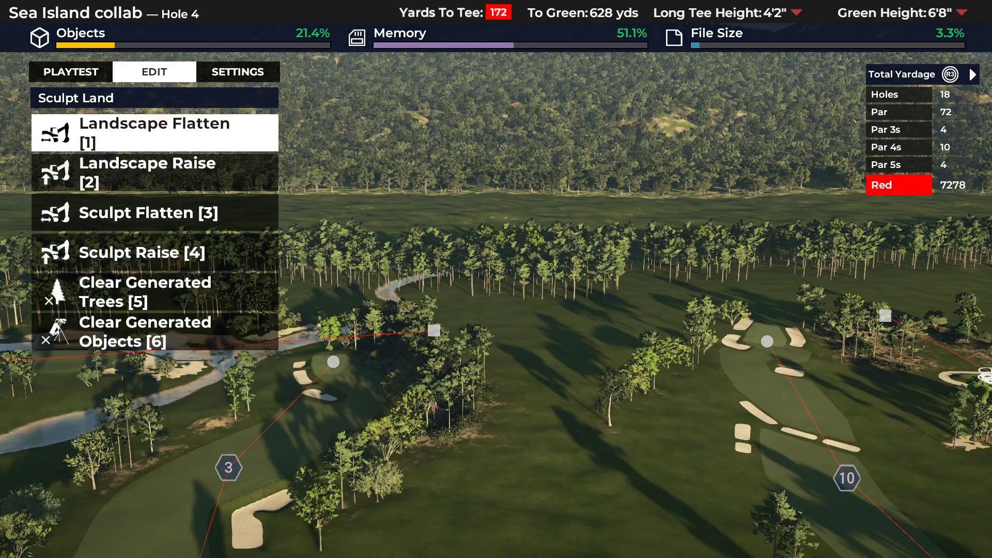
key(2)
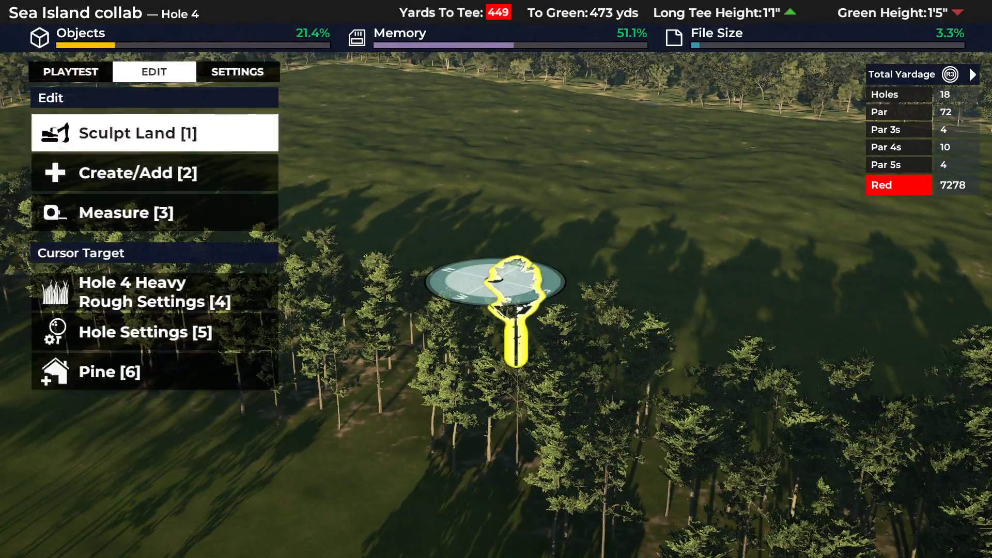
key(1)
key(1)
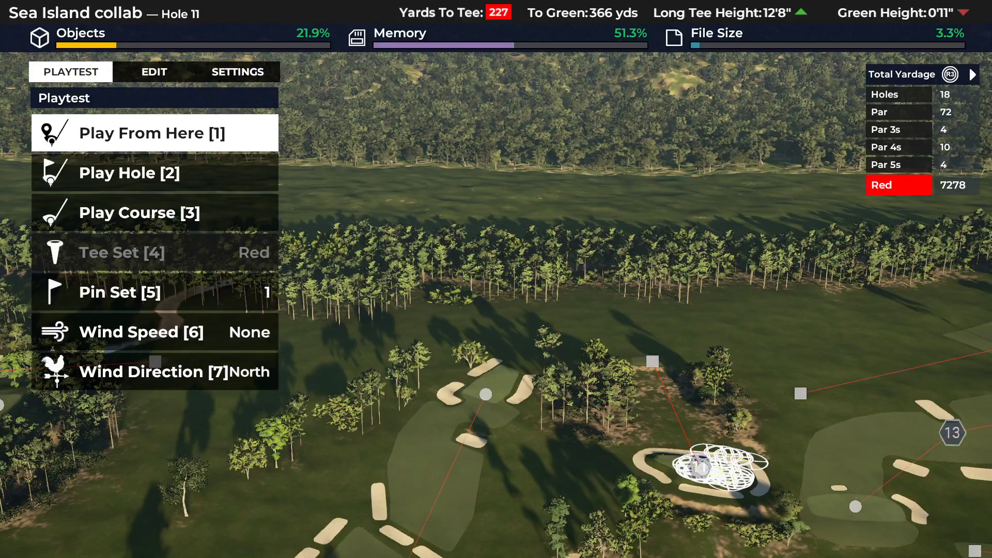
Try to area-select a clump of pines on the row's outer edge with Multi-Select and copy it.
key(Left)
key(Left)
key(Up)
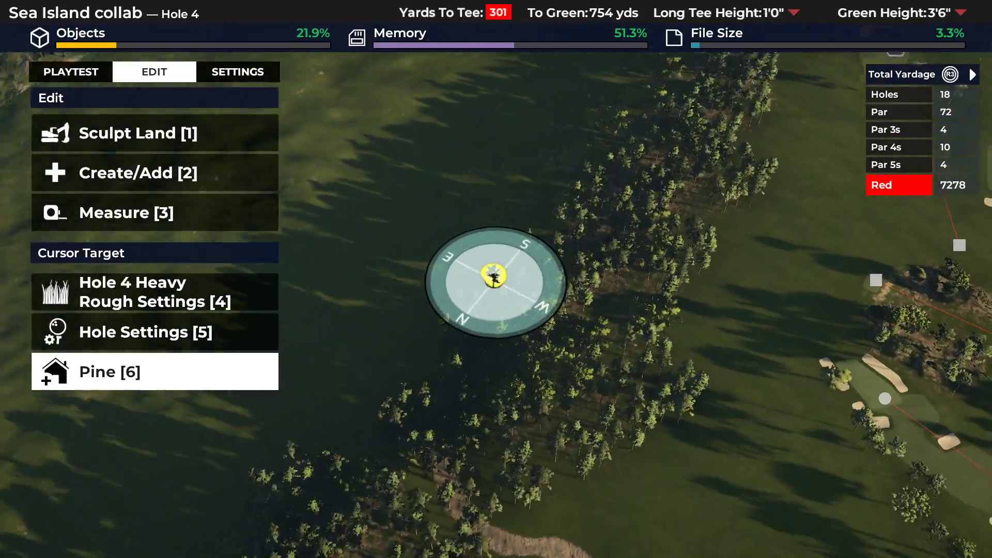
key(Return)
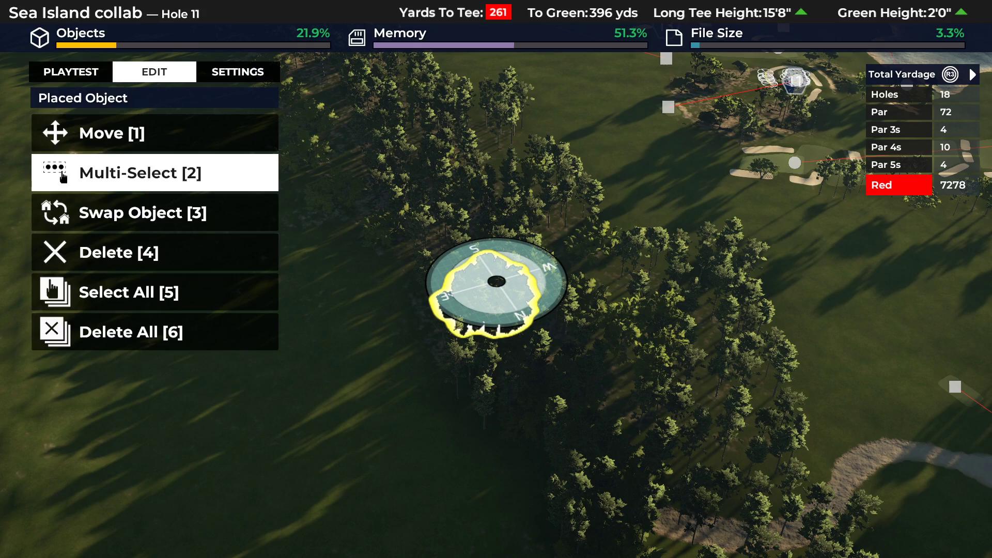
key(Return)
key(Down)
key(Up)
key(Down)
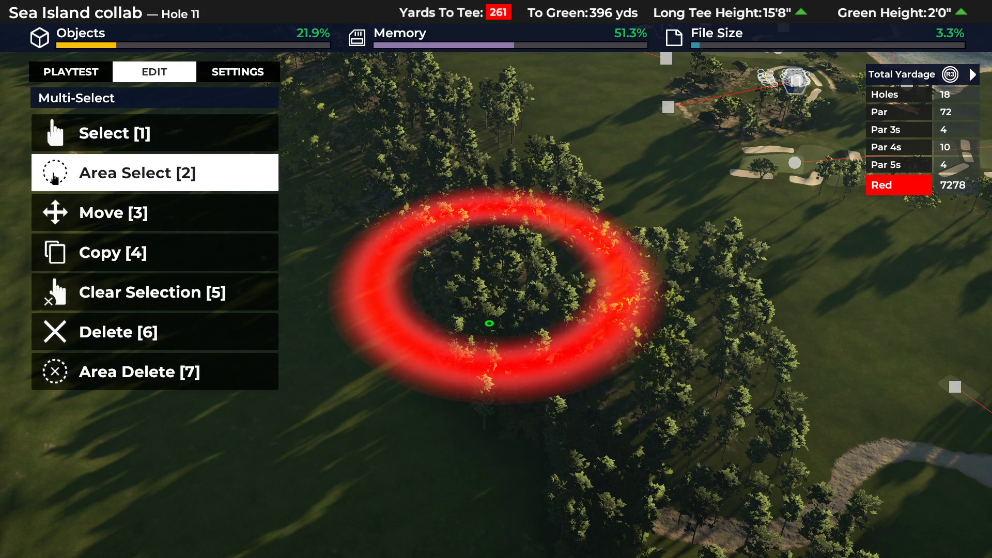
key(Down)
key(Down)
key(Return)
key(Return)
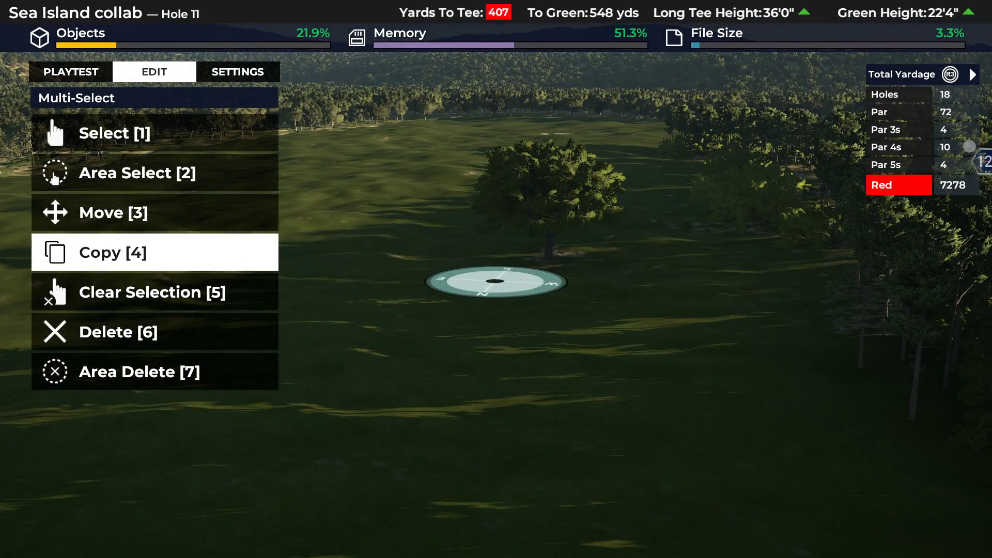
key(Escape)
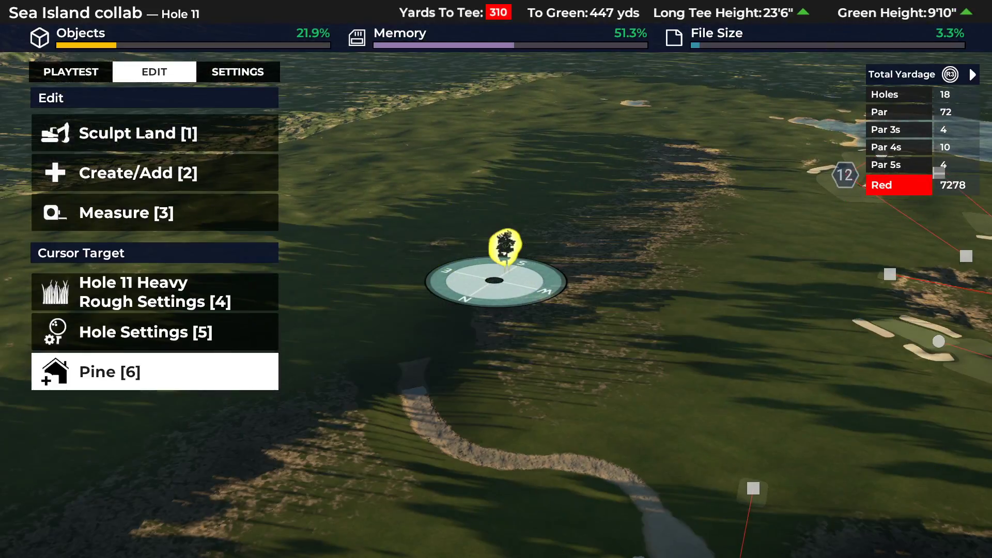
Raise the land beneath the pine row behind hole 10's green about 28 ft with a large soft round Landscape Raise brush.
key(Down)
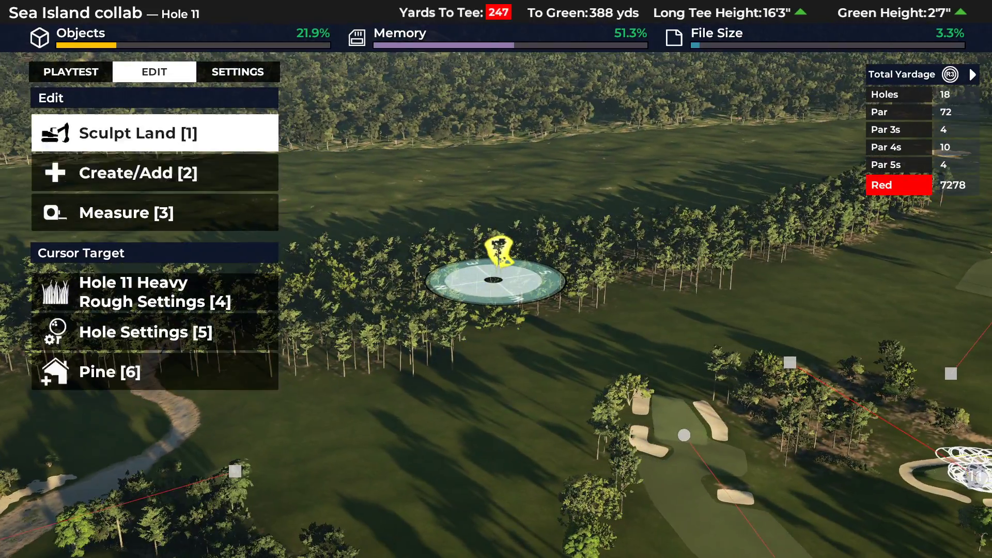
key(Return)
key(2)
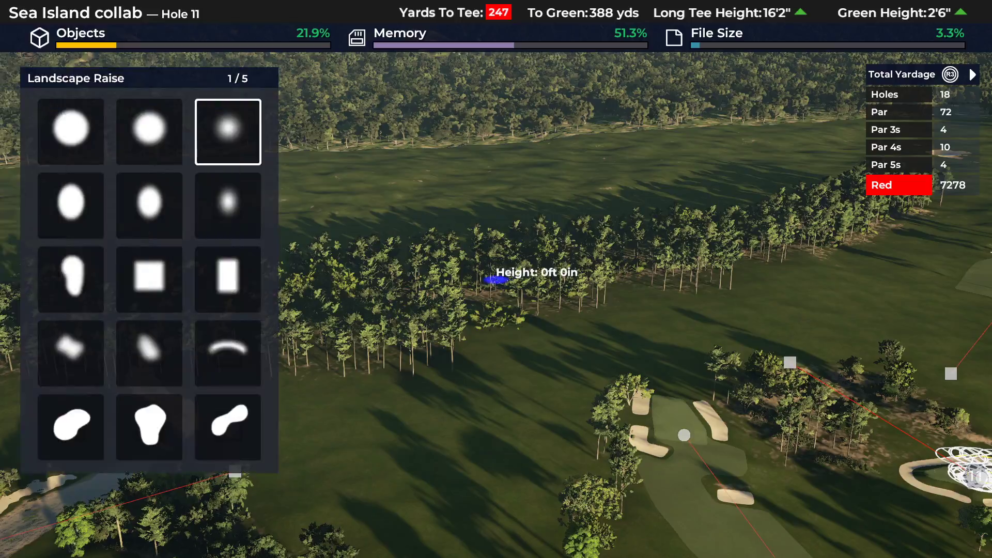
key(Return)
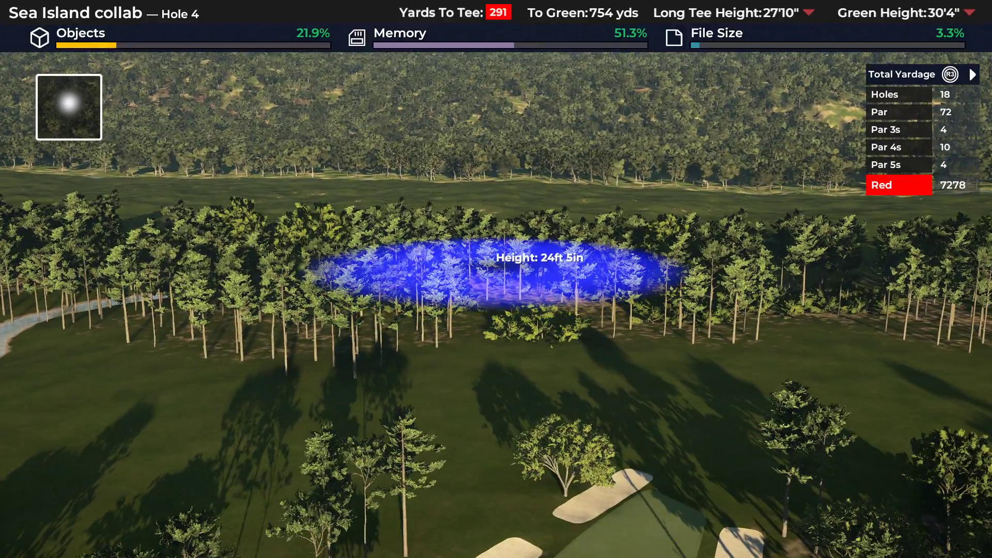
key(Return)
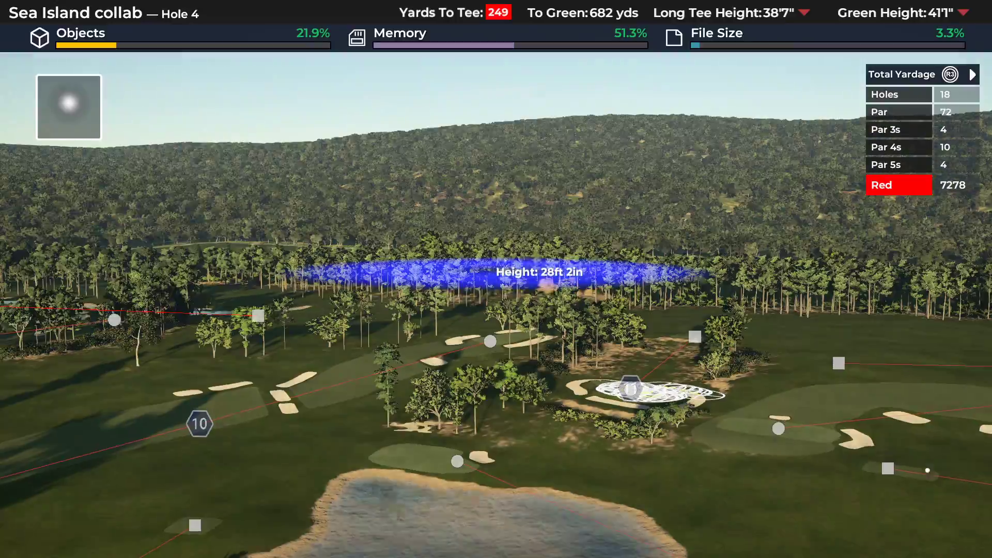
key(Escape)
key(Escape)
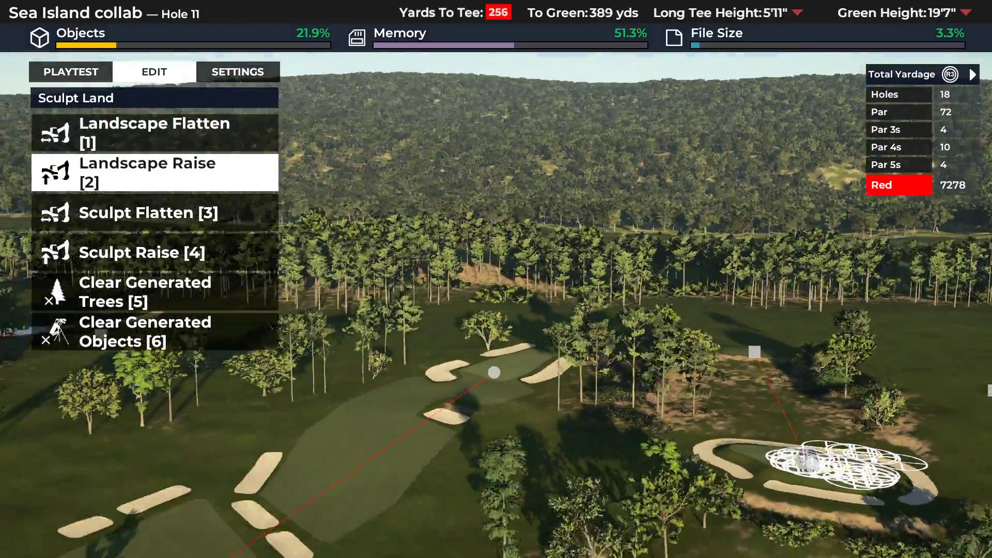
Continue raising the ground under the pine row, about 28 ft near hole 12 and about 23 ft alongside hole 4.
key(Return)
key(Return)
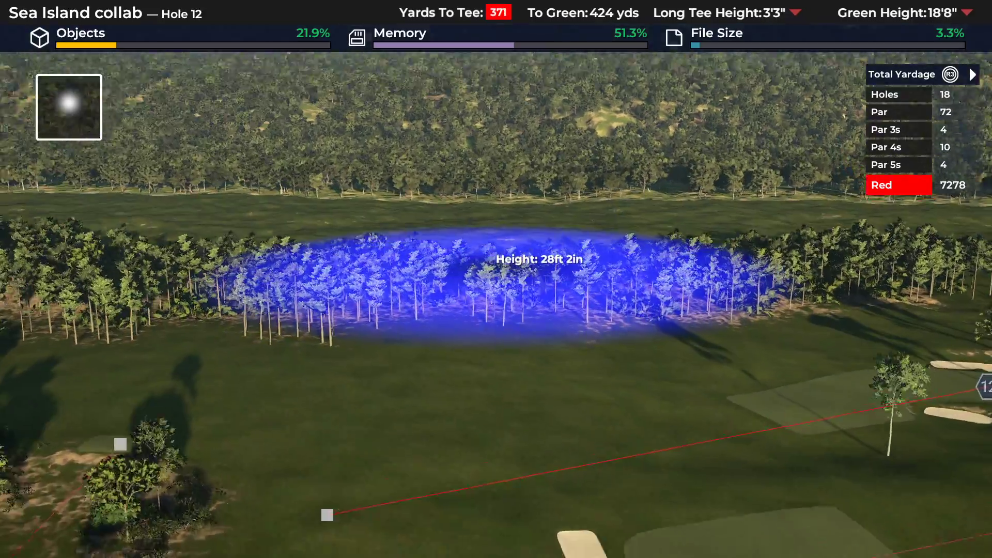
key(Return)
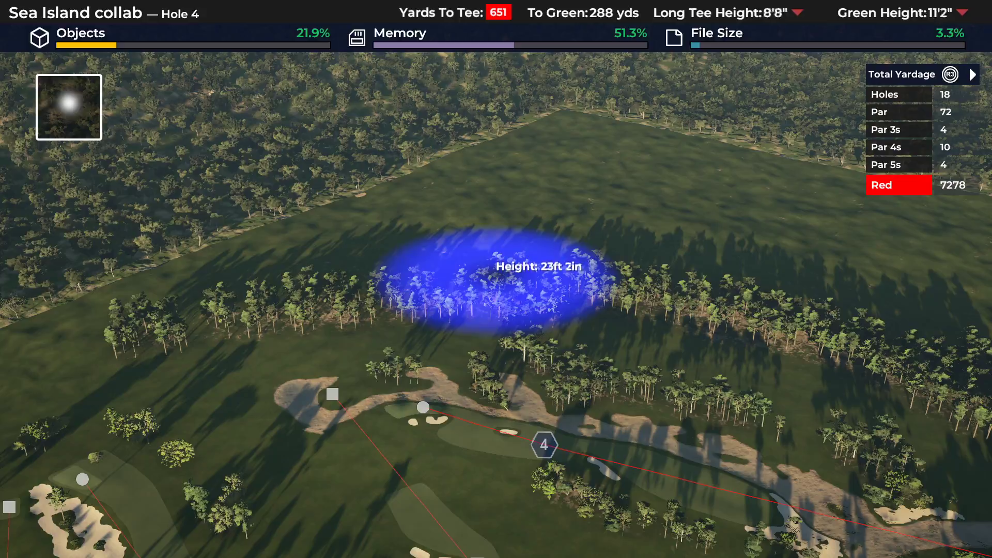
key(Escape)
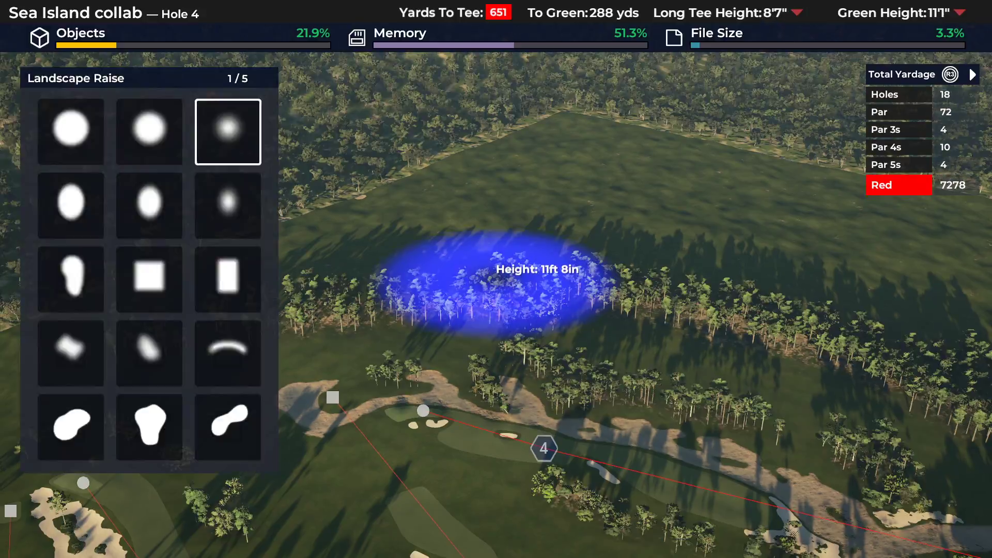
key(Escape)
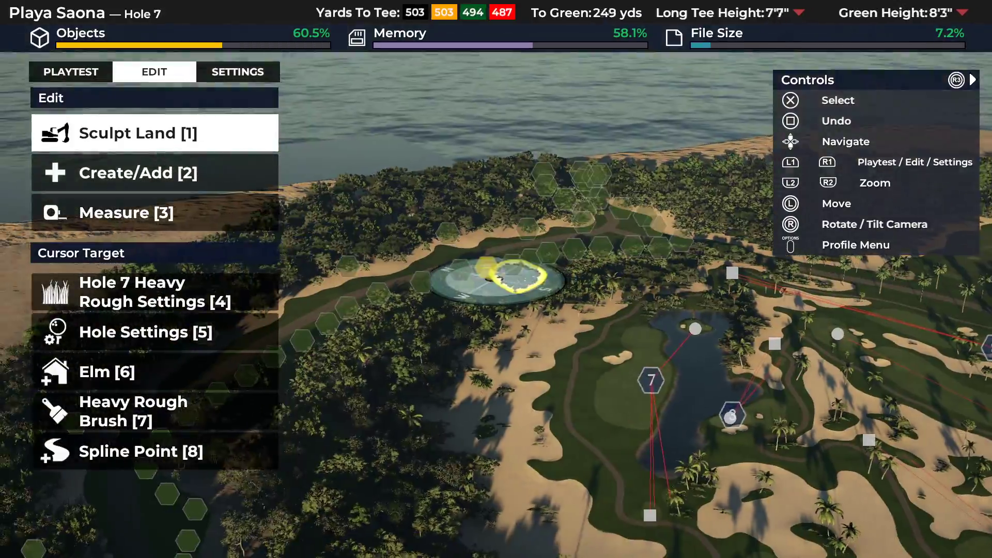
Switch to the Playa Saona course and examine the dense mixed tree planting around hole 7 and behind hole 16's bunkers.
key(Up)
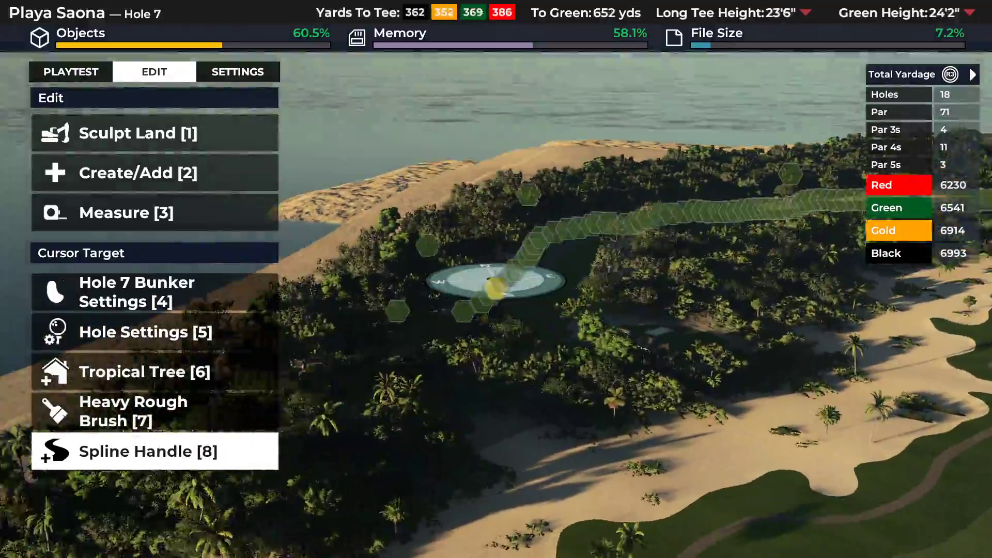
key(Up)
key(Up)
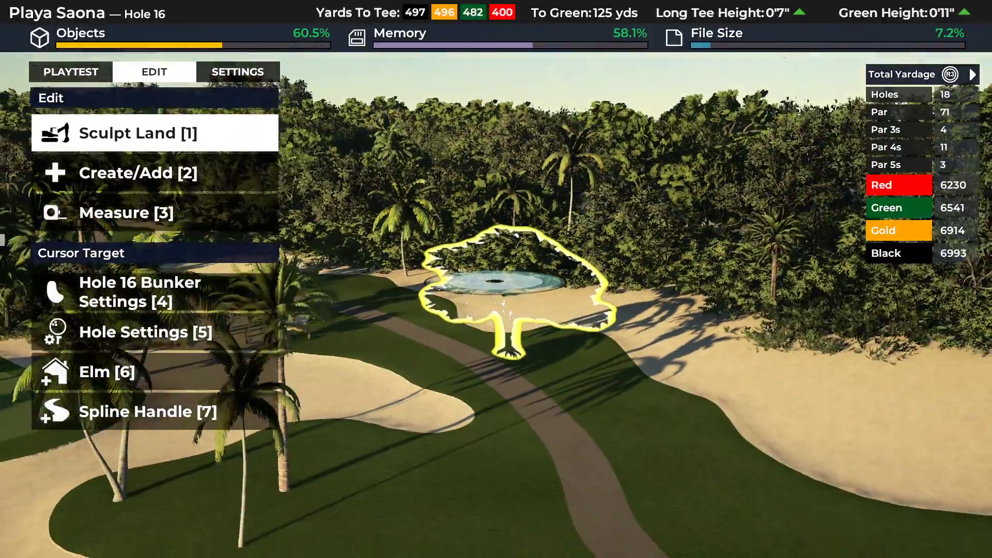
key(1)
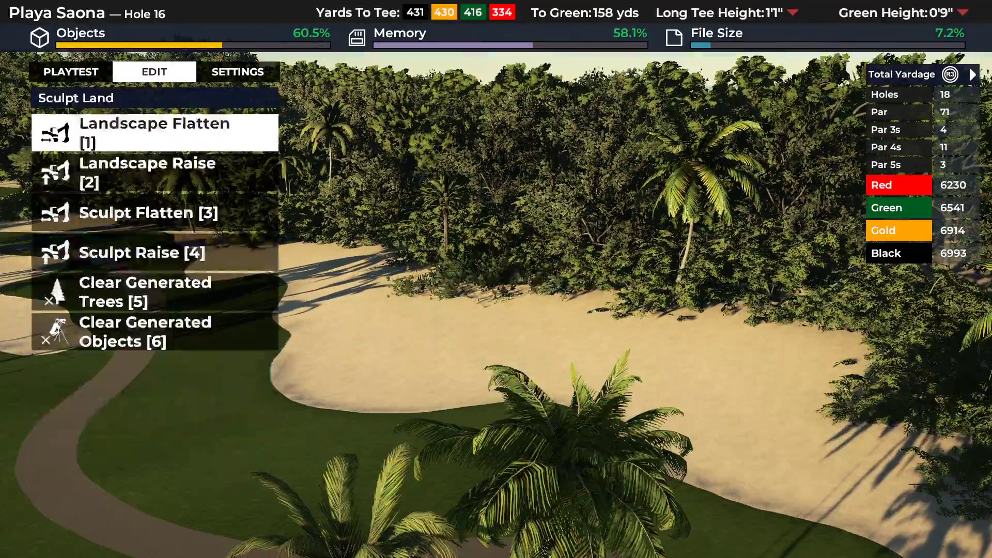
key(1)
key(Escape)
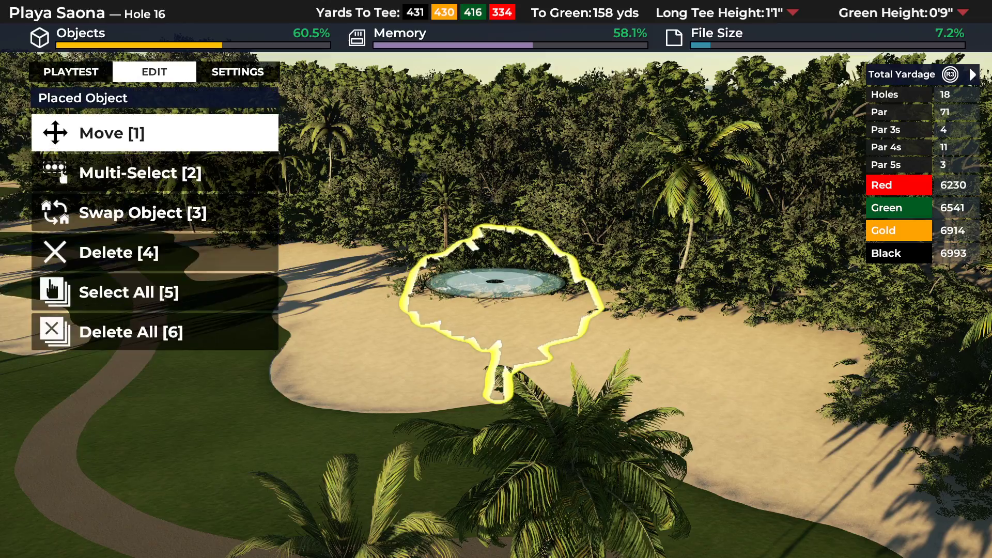
key(1)
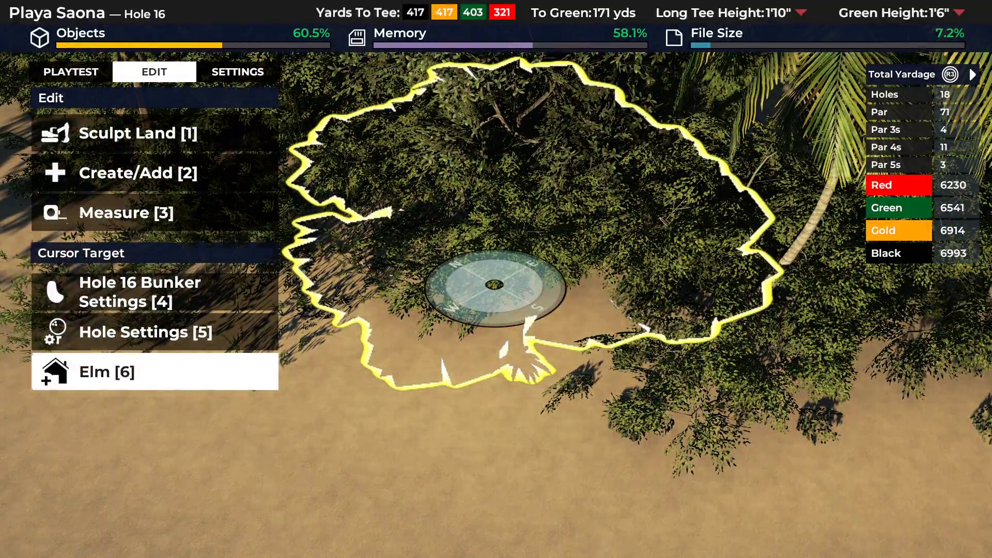
key(1)
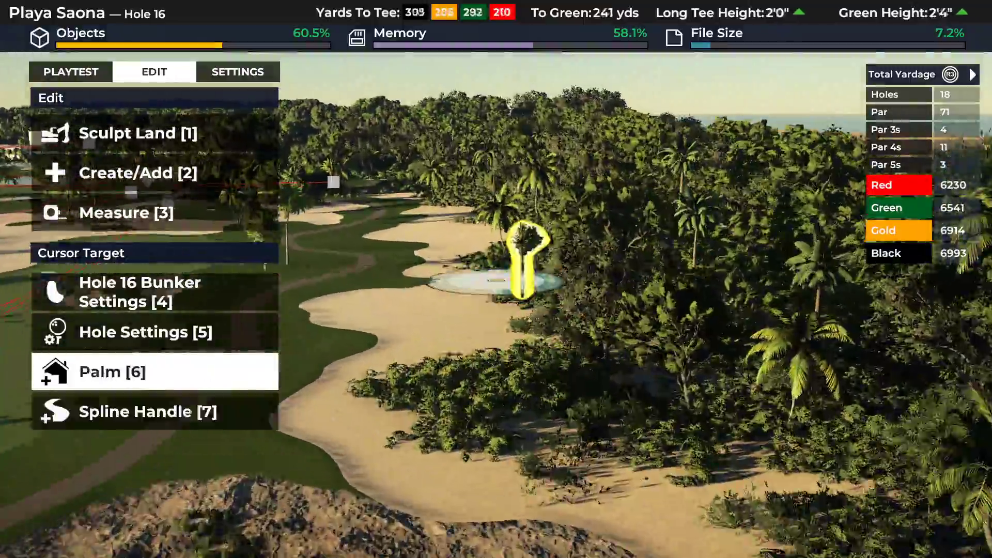
Examine how Playa Saona's tree belts hide the course edge along the coast and behind holes 4, 7 and 9.
key(Right)
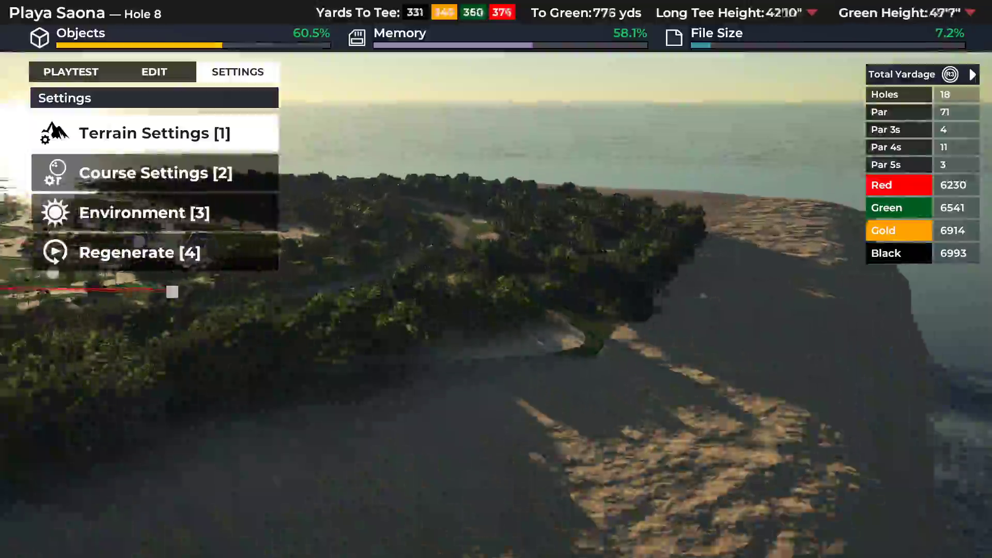
key(Tab)
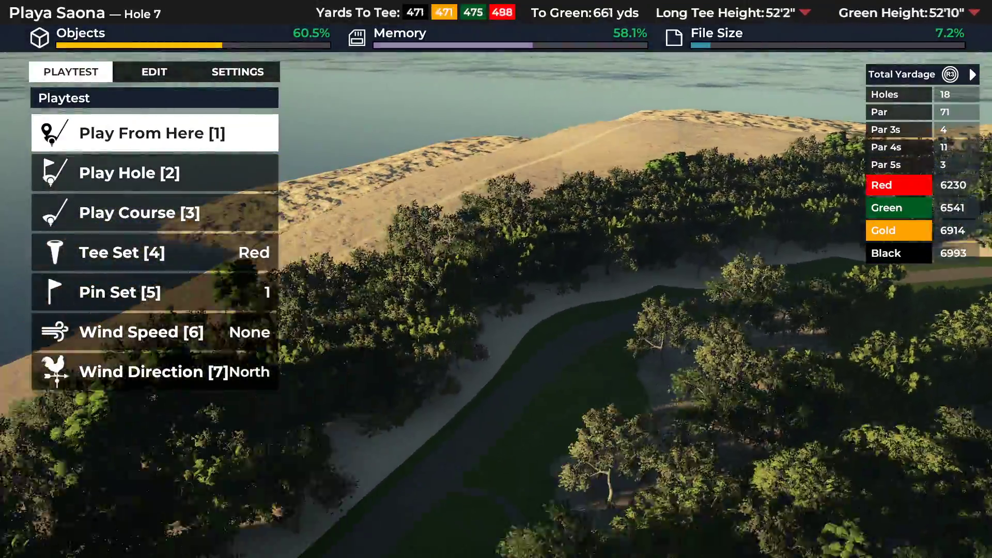
key(Tab)
key(Tab)
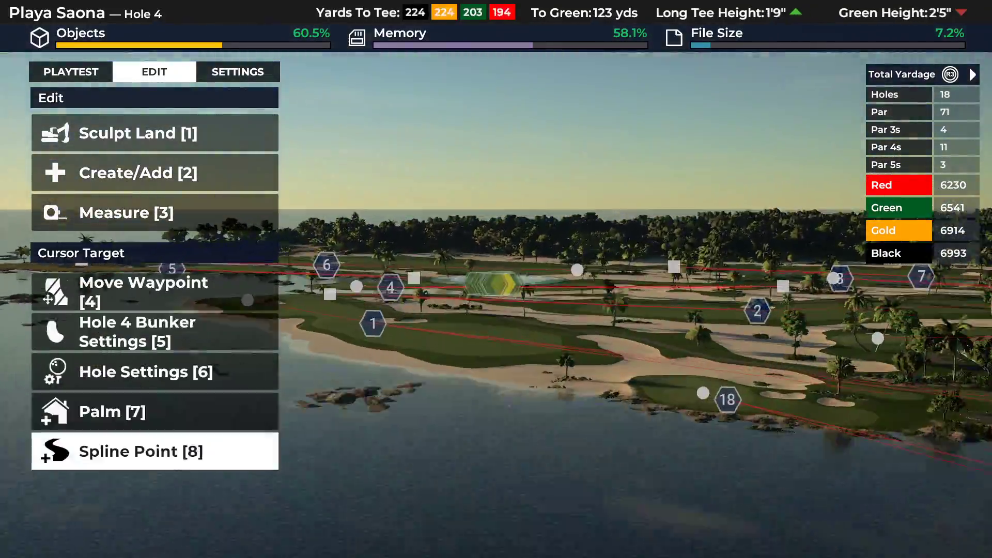
key(Right)
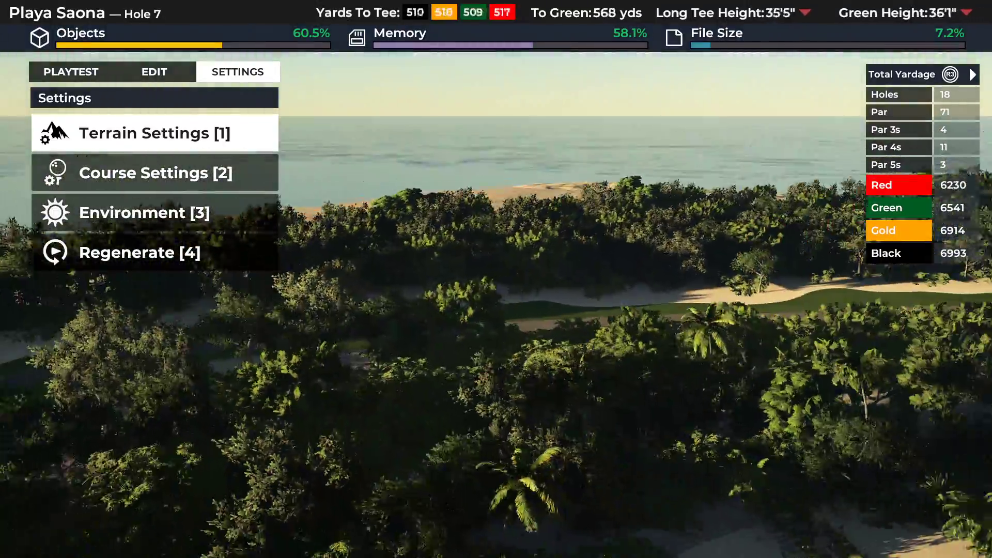
key(Tab)
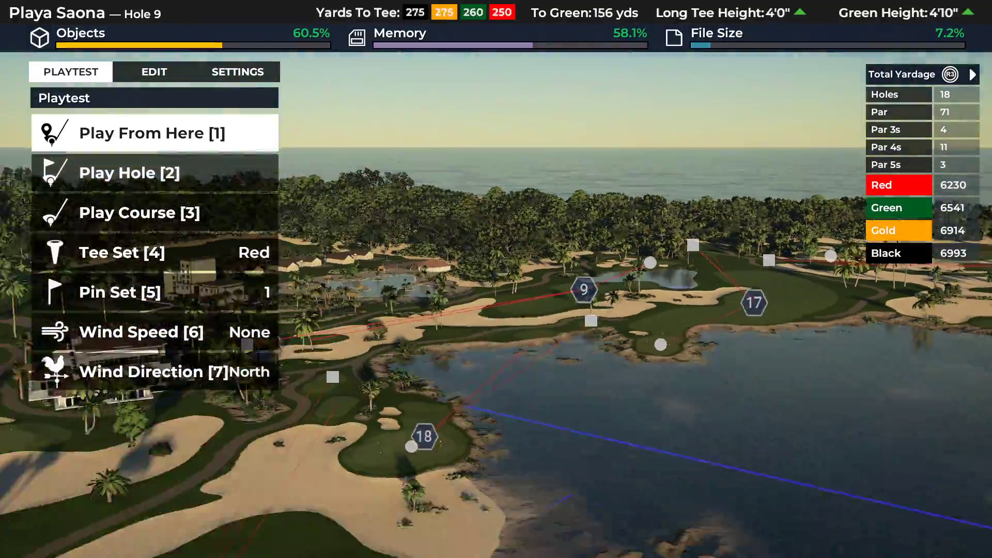
key(Down)
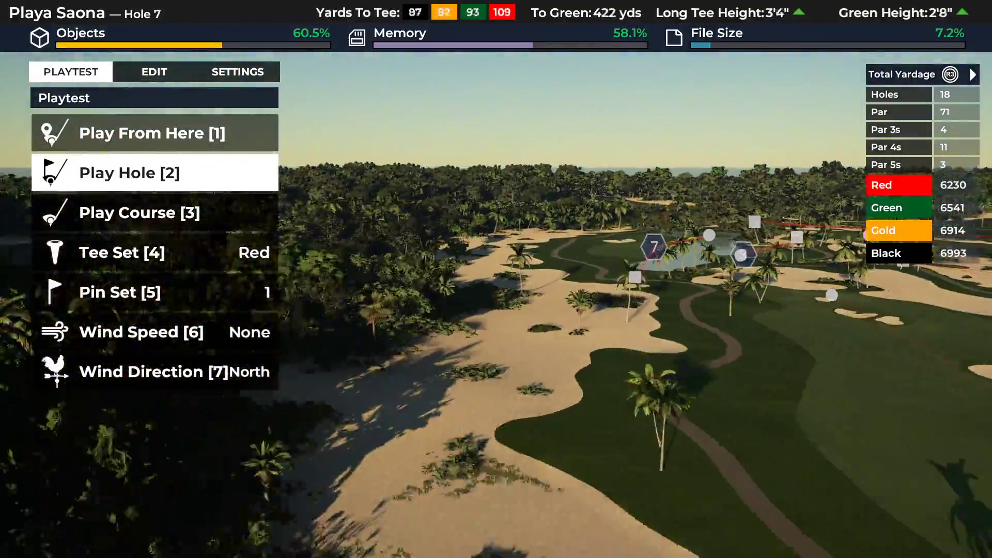